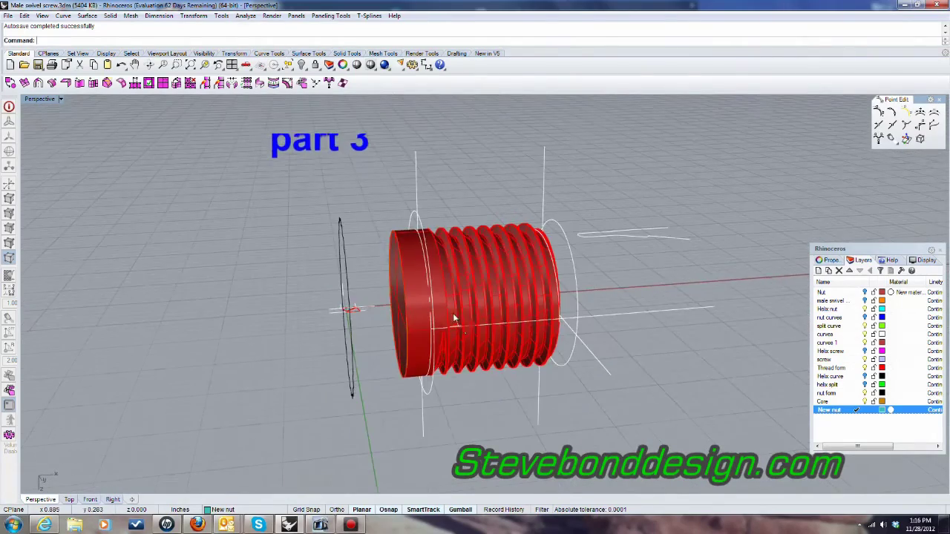
Examine the red screw body's threads and its flat end from several angles
scroll(463, 343, up, 5)
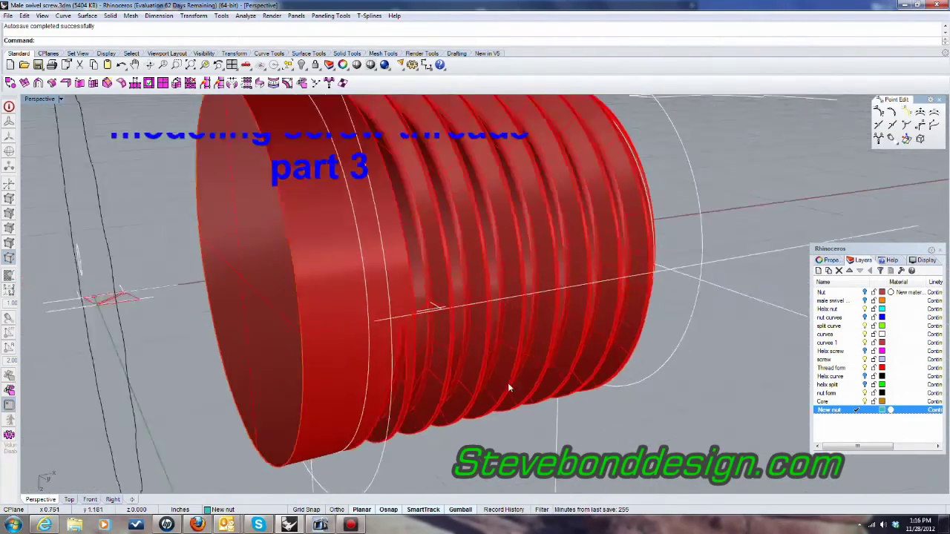
scroll(509, 387, down, 4)
right_drag(509, 387, 558, 343)
scroll(558, 298, up, 4)
scroll(558, 305, down, 2)
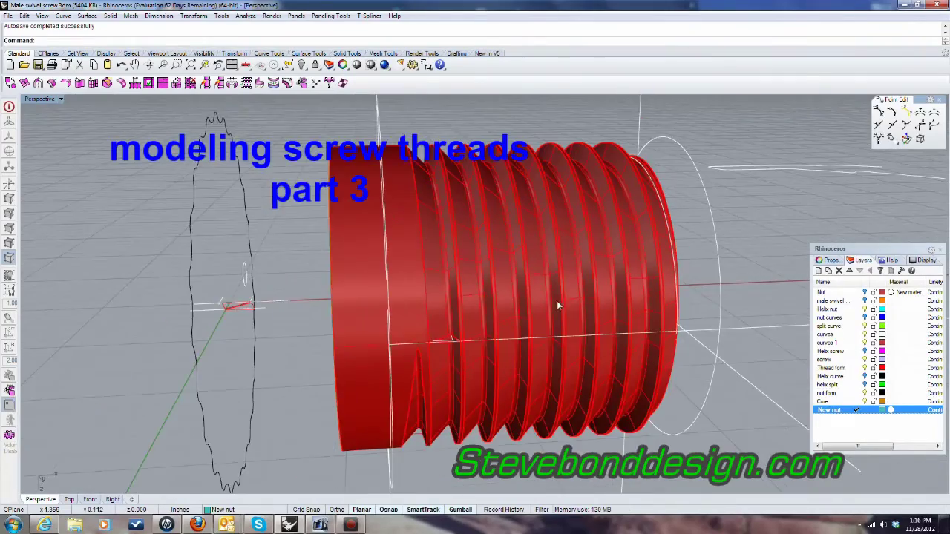
right_drag(558, 305, 549, 365)
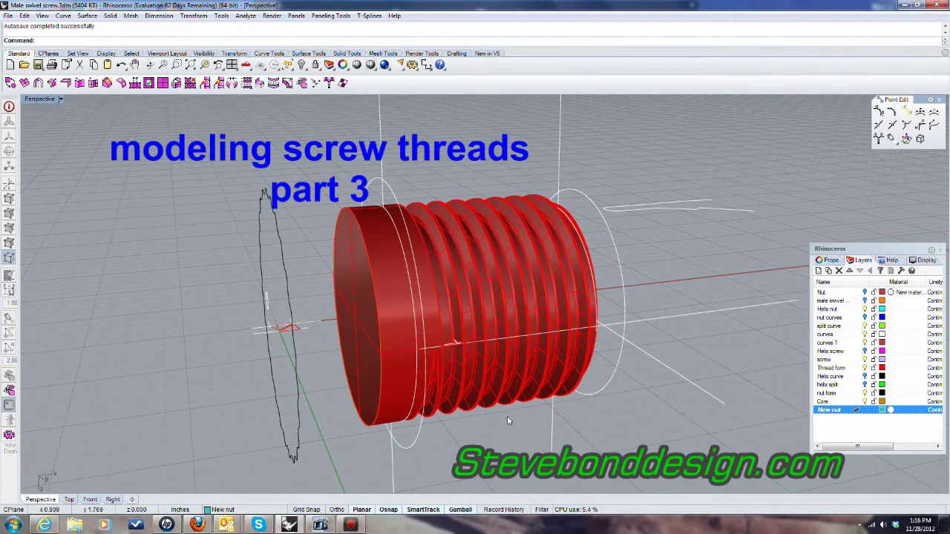
right_drag(498, 358, 507, 338)
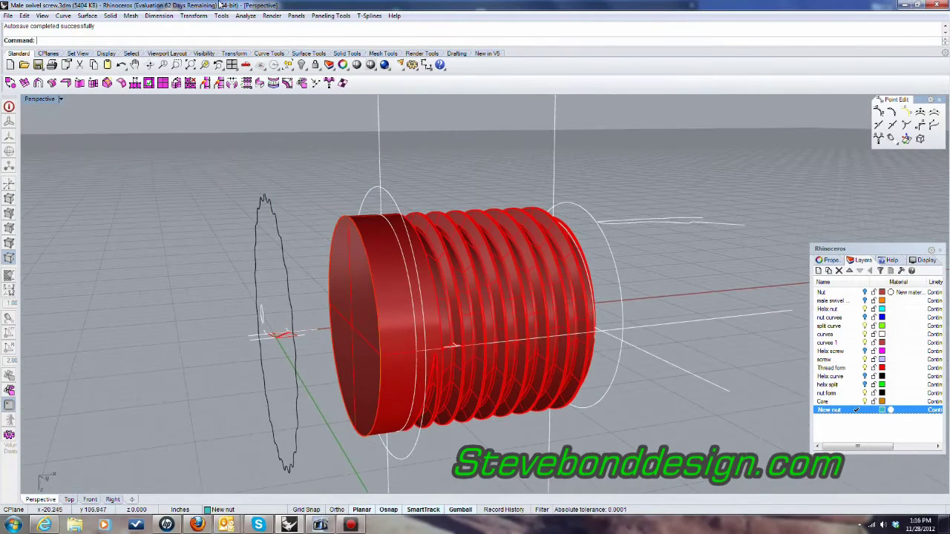
Extrude the large circle at the start of the threads into a solid cylinder about 1.226 in long, covering the whole threaded section
click(111, 15)
mouse_move(65, 194)
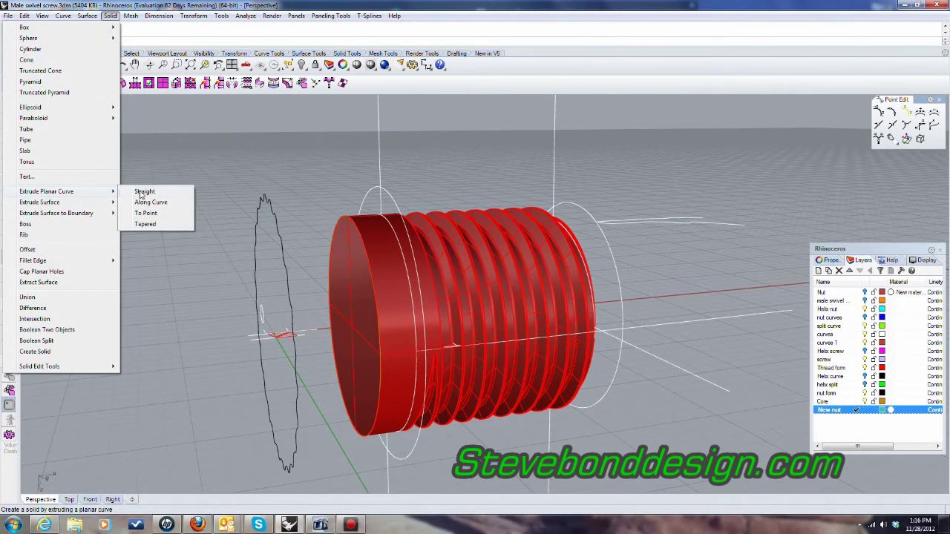
click(147, 192)
click(391, 198)
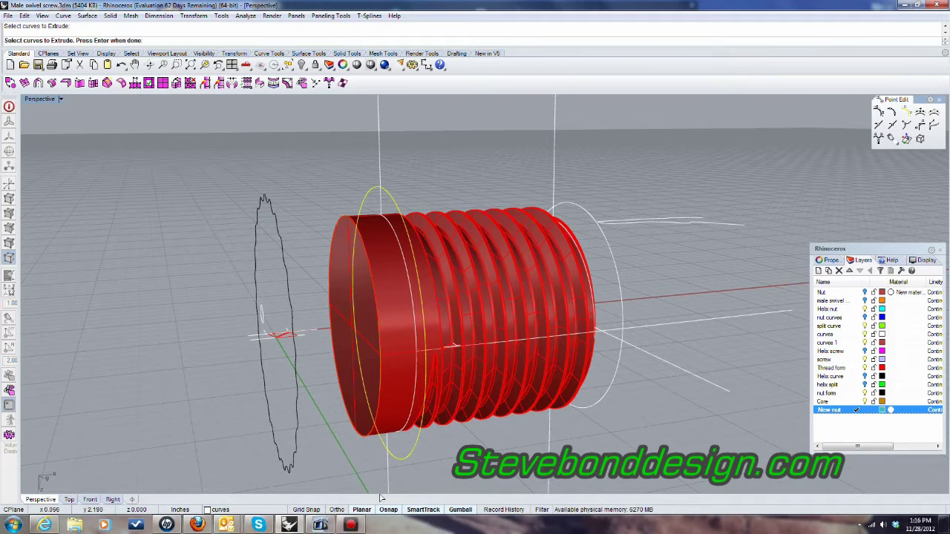
key(Return)
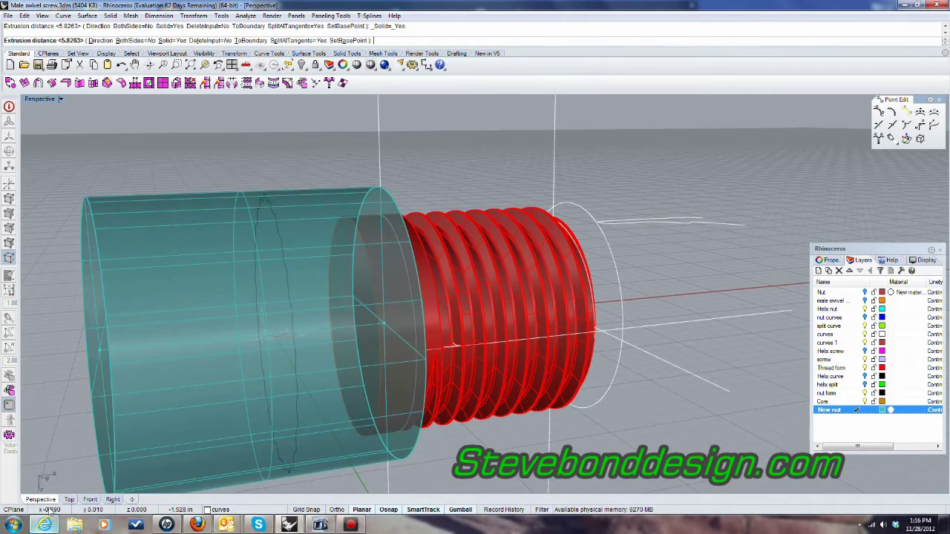
double_click(41, 100)
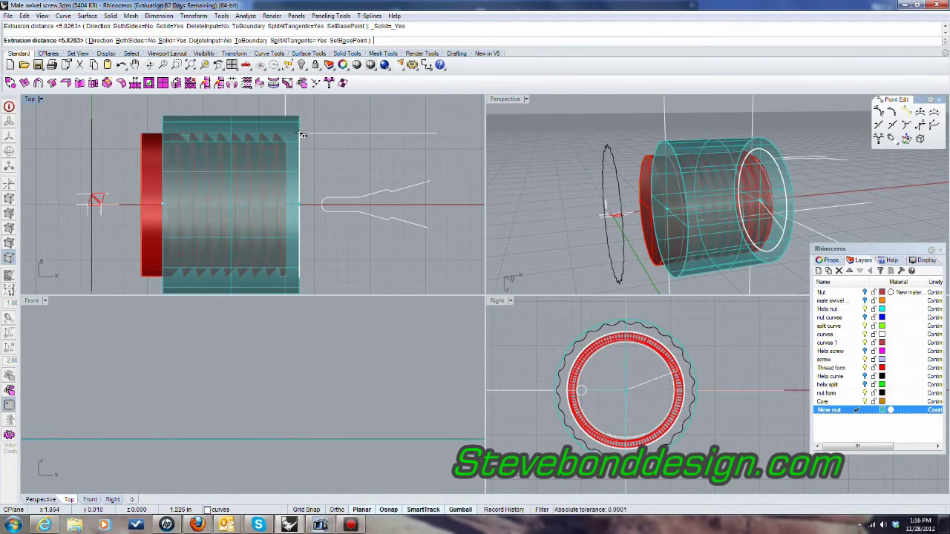
click(302, 134)
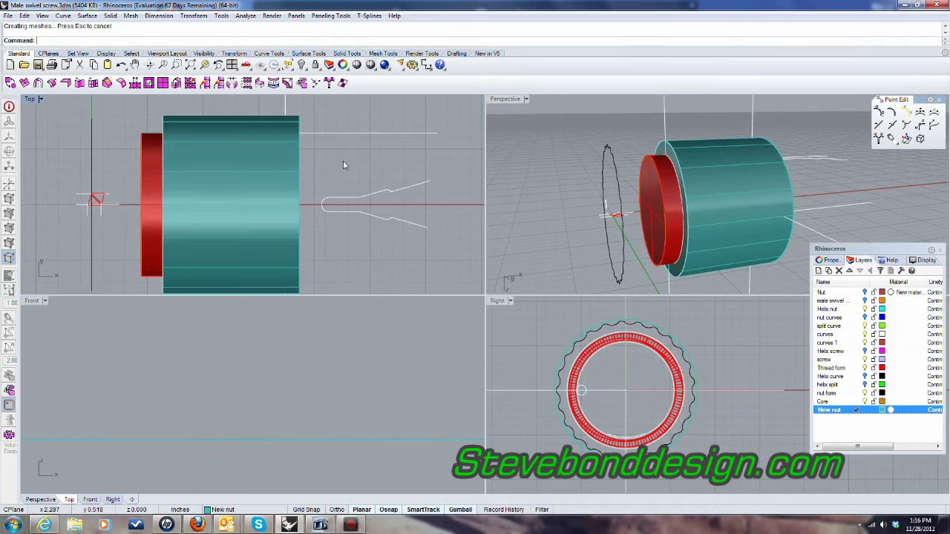
Set the Top viewport to Ghosted display so the threads show inside the new cylinder
click(29, 100)
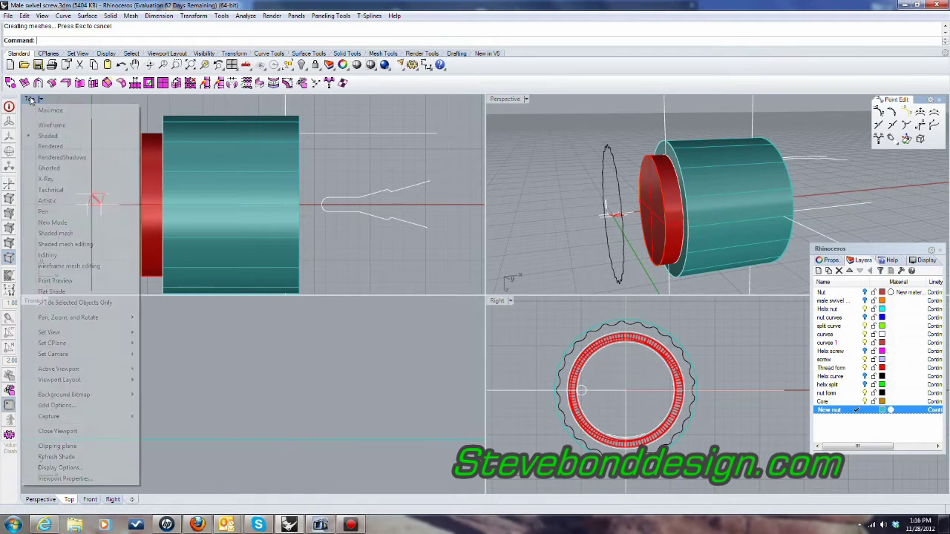
click(49, 168)
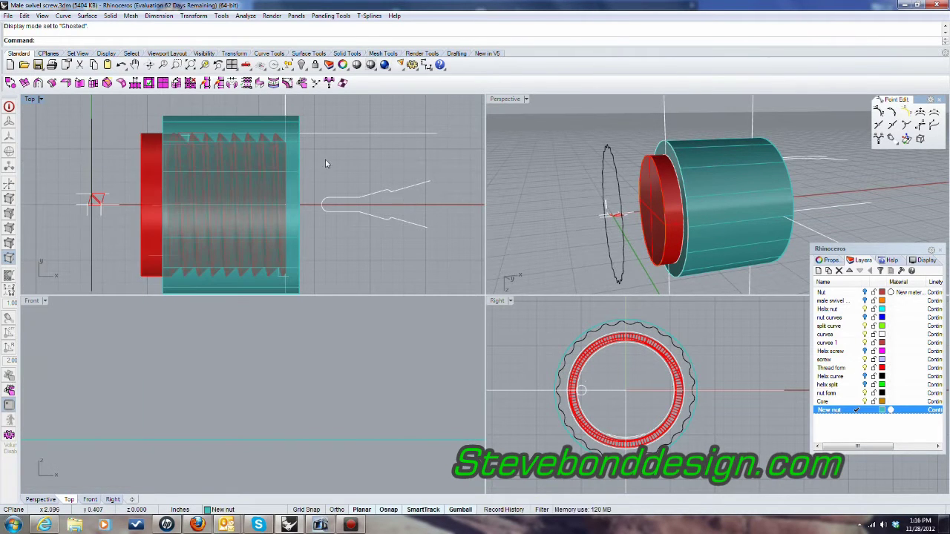
right_drag(326, 160, 334, 153)
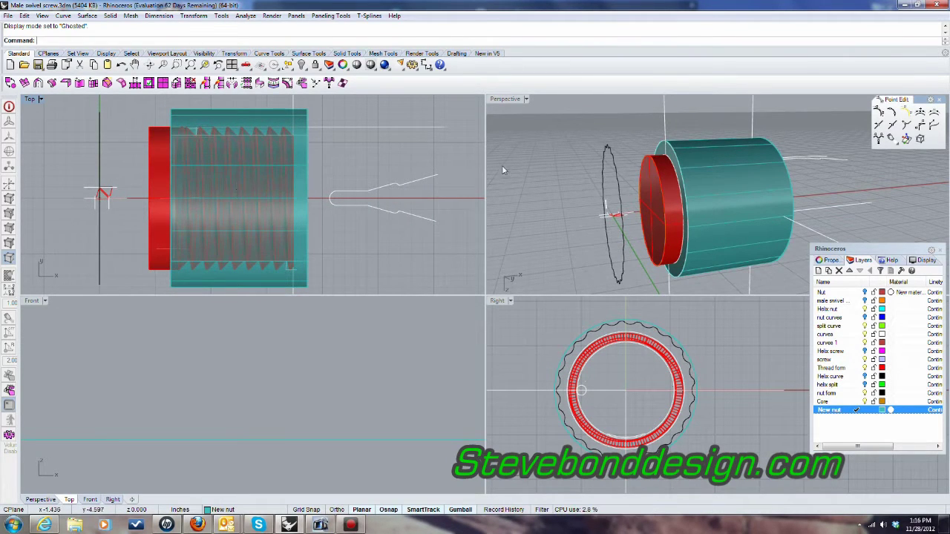
Turn on the Nut layer to use the existing nut as a reference
right_drag(809, 179, 639, 204)
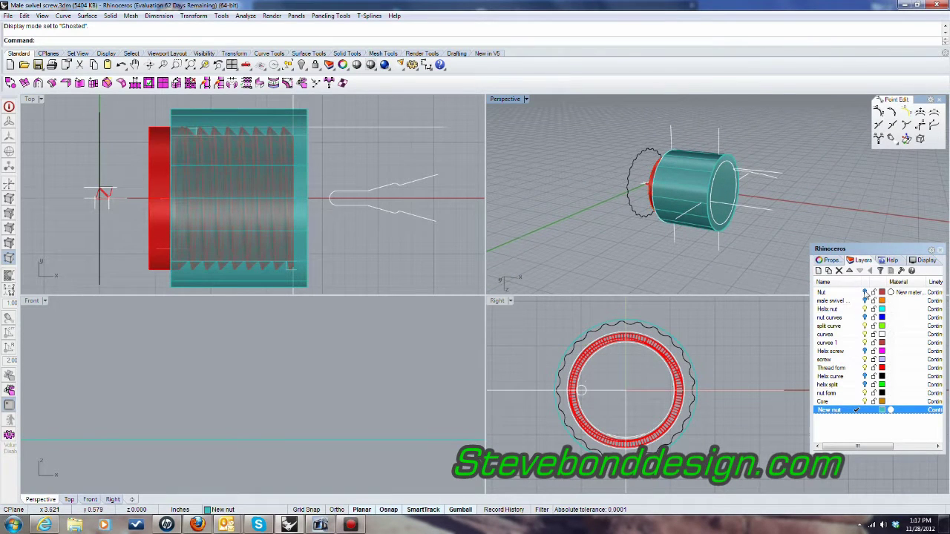
click(865, 292)
right_drag(827, 153, 779, 164)
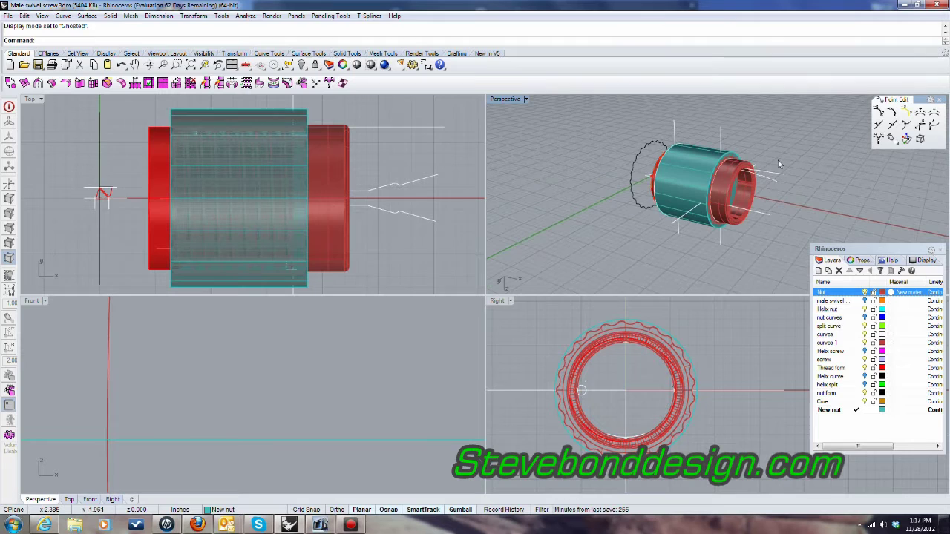
Extrude the smaller circle on the cylinder's end face into a solid about 0.376 in long, up to the end of the existing nut's collar
scroll(780, 164, up, 6)
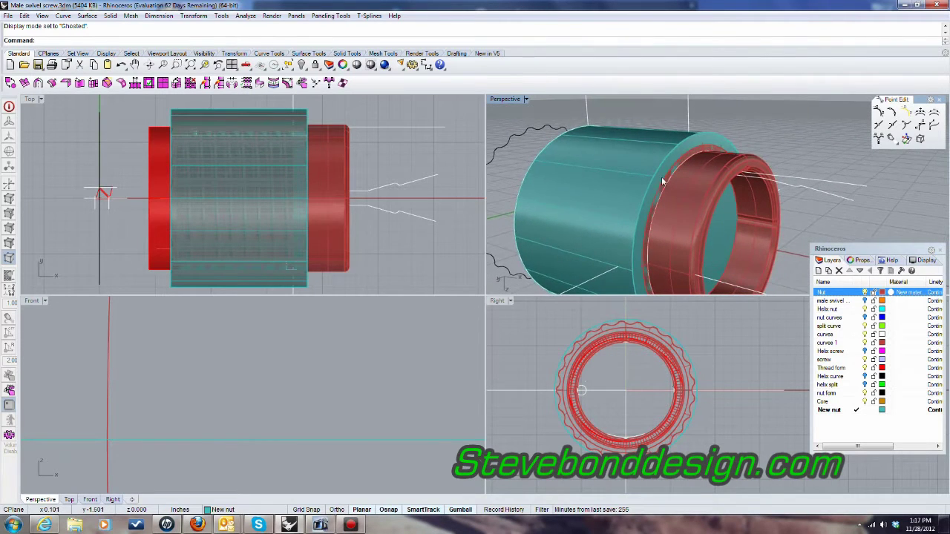
scroll(693, 187, up, 4)
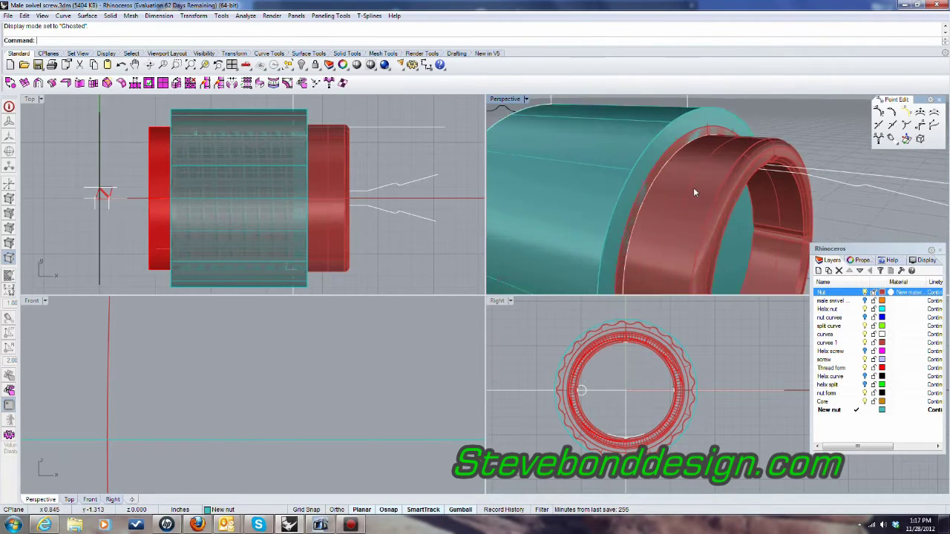
click(112, 16)
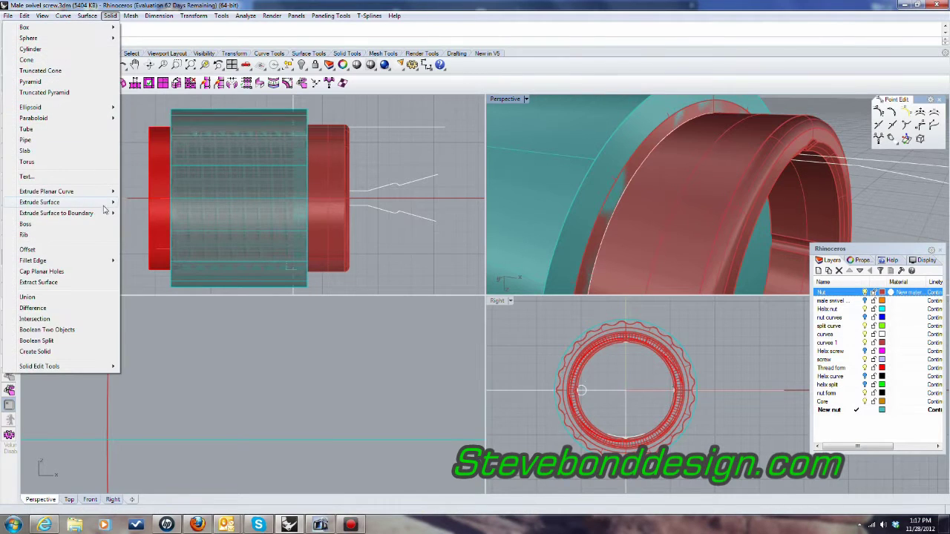
mouse_move(89, 191)
click(143, 191)
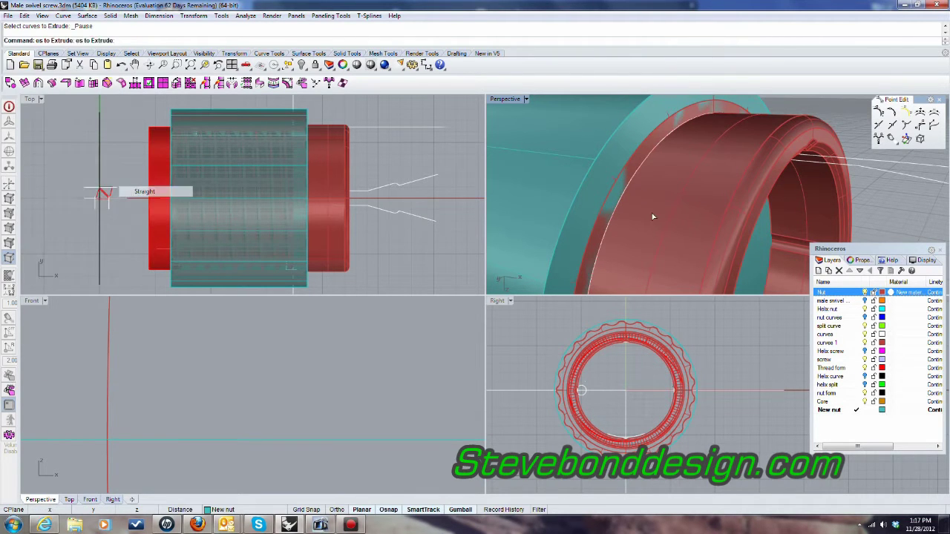
click(652, 156)
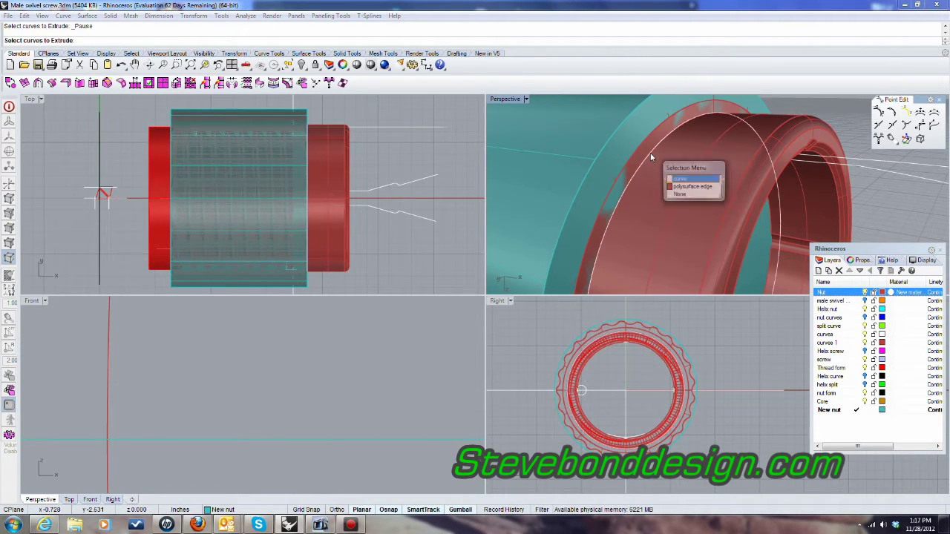
click(702, 180)
scroll(356, 128, up, 3)
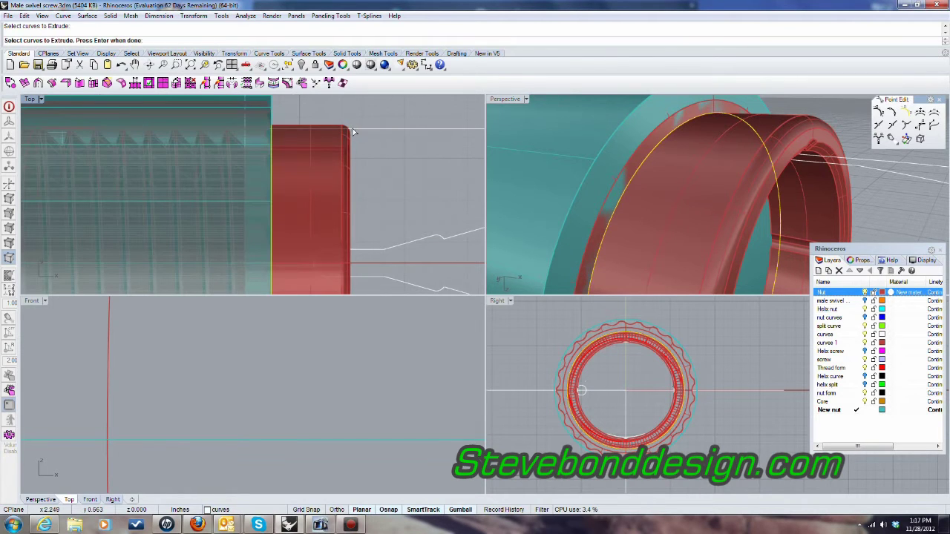
key(Return)
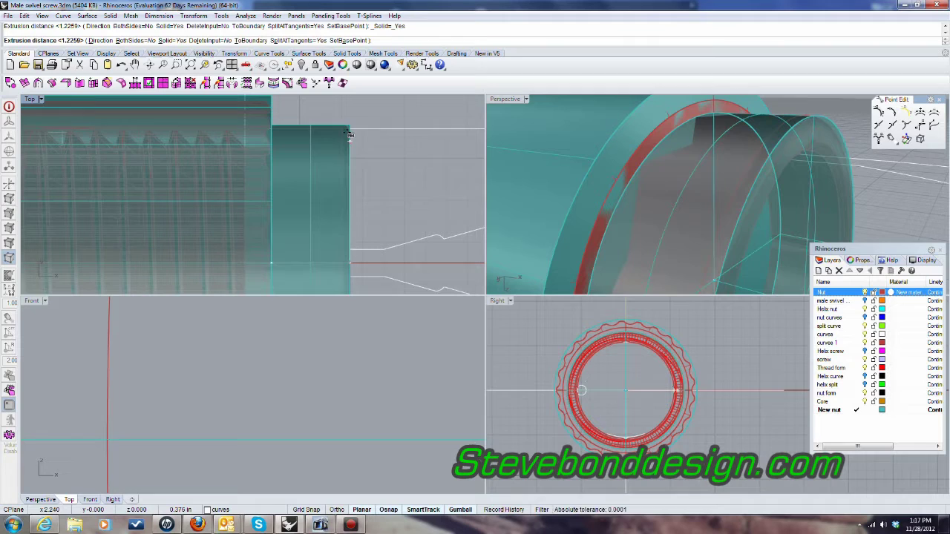
click(349, 135)
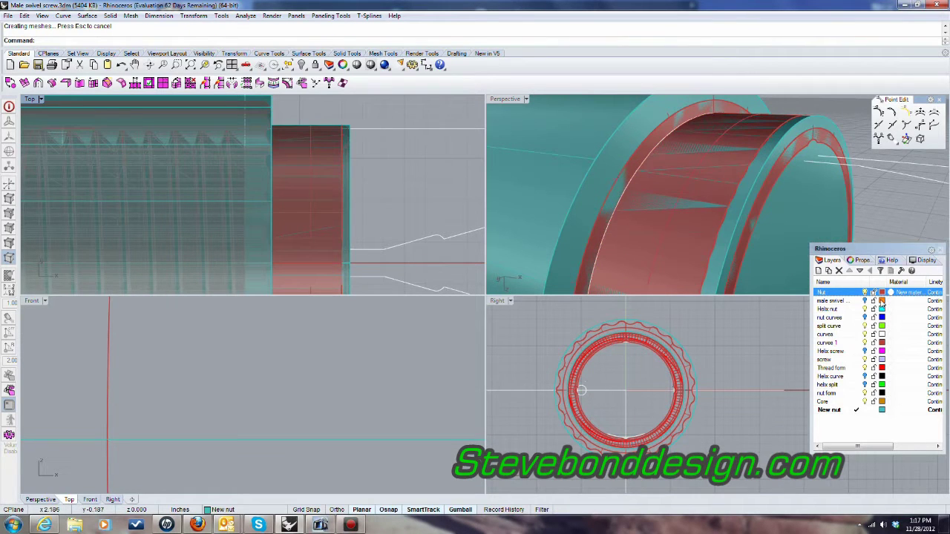
Hide the Nut layer so only the new solids and the screw remain in view
click(864, 292)
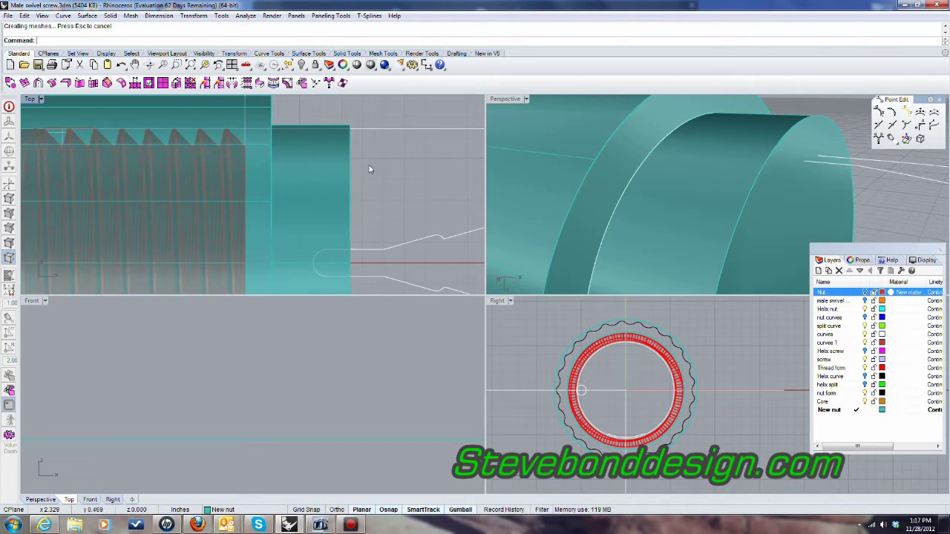
right_drag(369, 164, 359, 172)
scroll(643, 182, down, 5)
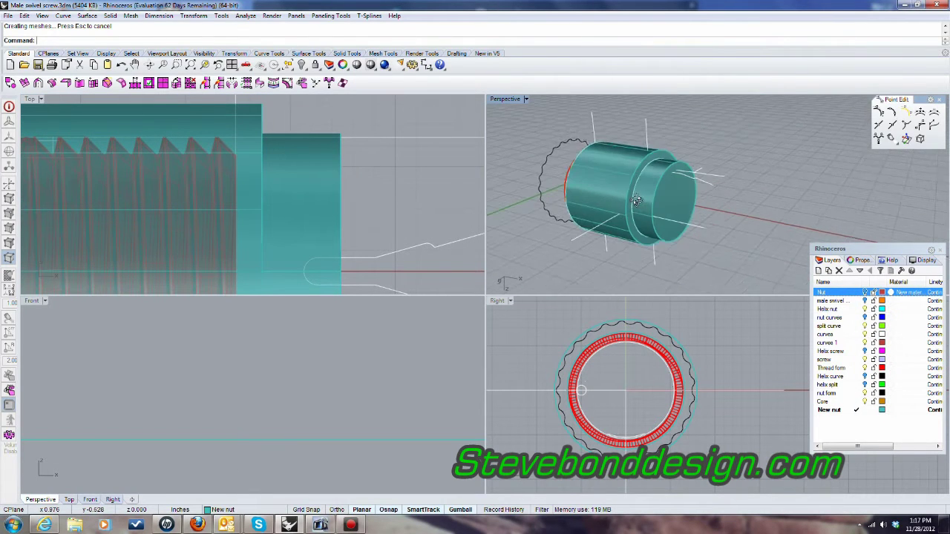
Boolean-union the large cylinder and the smaller end cylinder into one nut blank
click(110, 16)
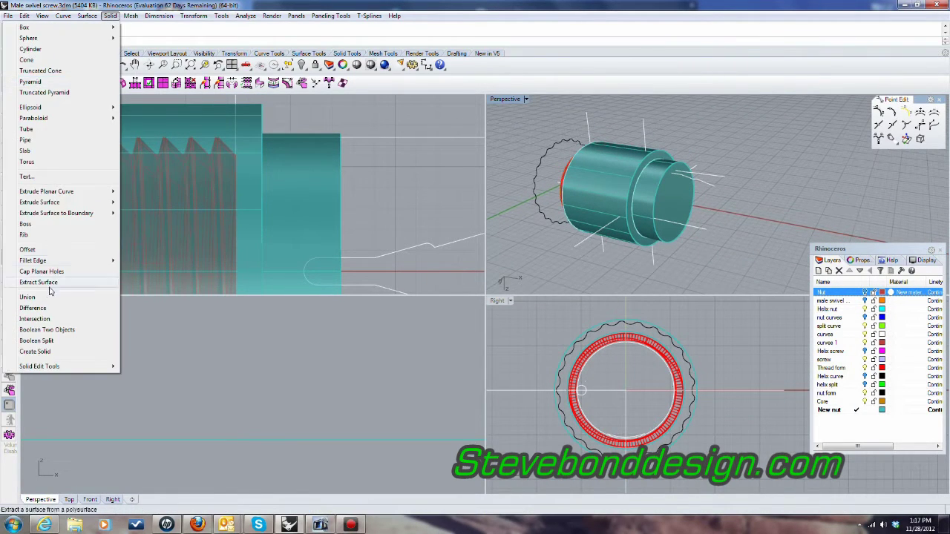
click(28, 297)
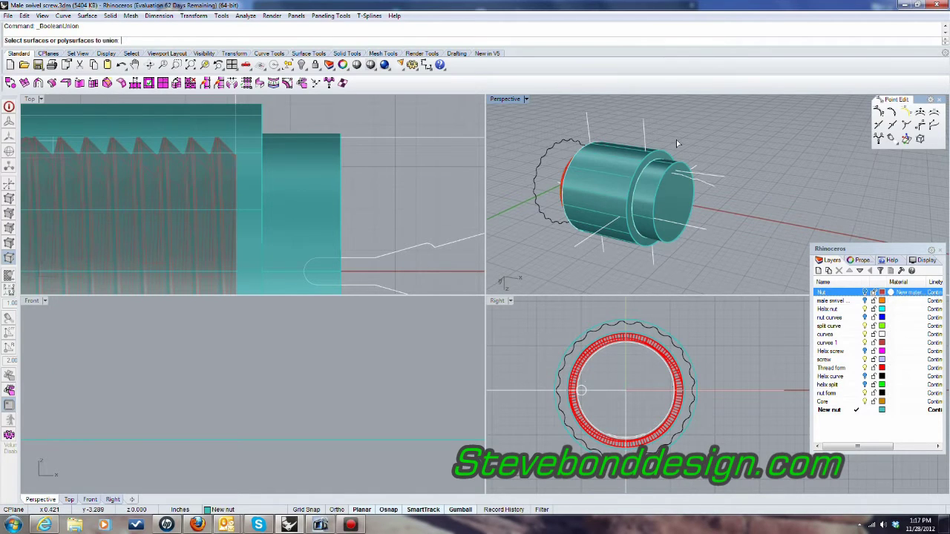
click(662, 157)
click(686, 198)
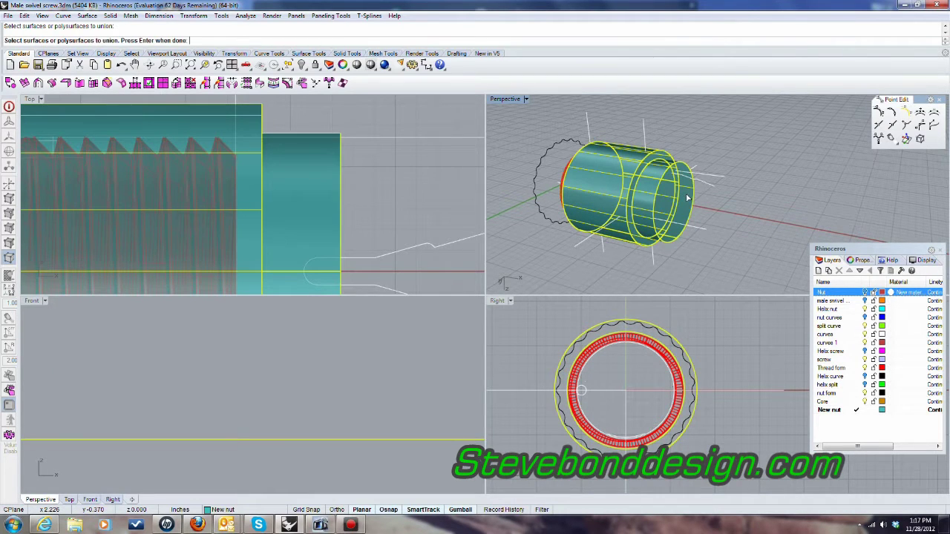
key(Return)
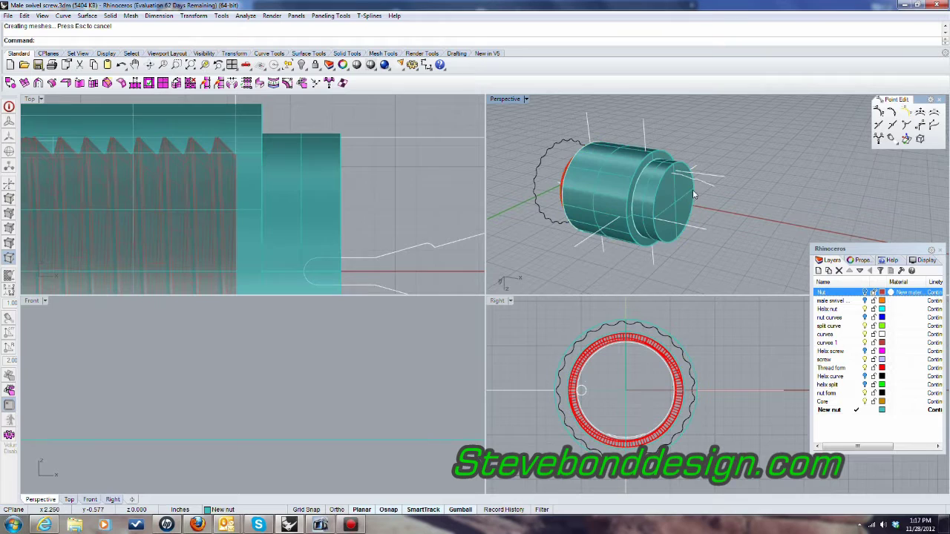
Boolean-subtract the threaded screw body and its core from the nut blank, with DeleteInput set to No
right_drag(663, 196, 628, 178)
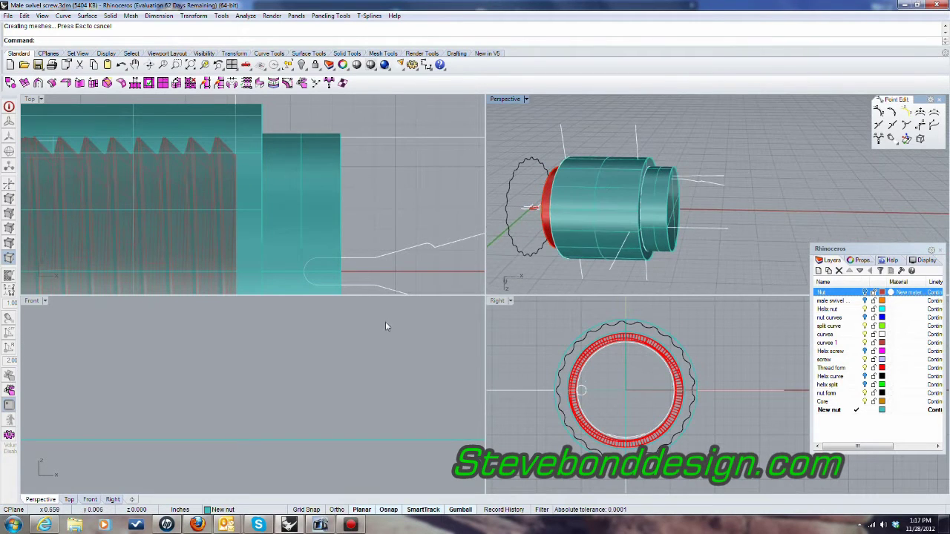
scroll(394, 184, down, 3)
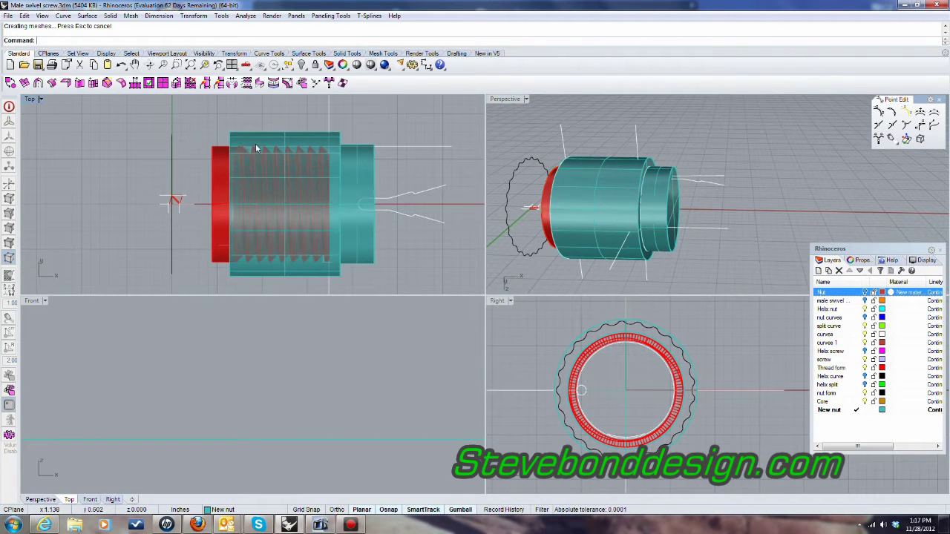
click(110, 16)
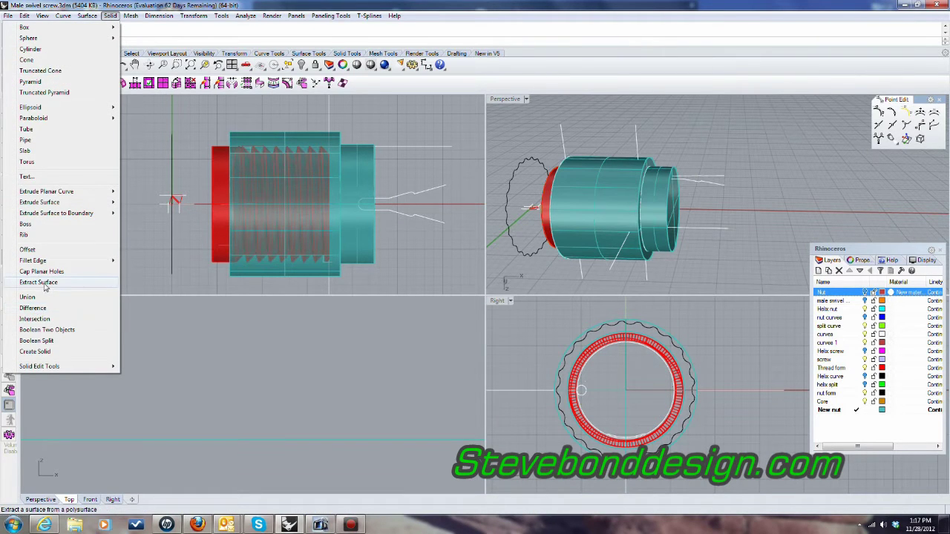
click(31, 309)
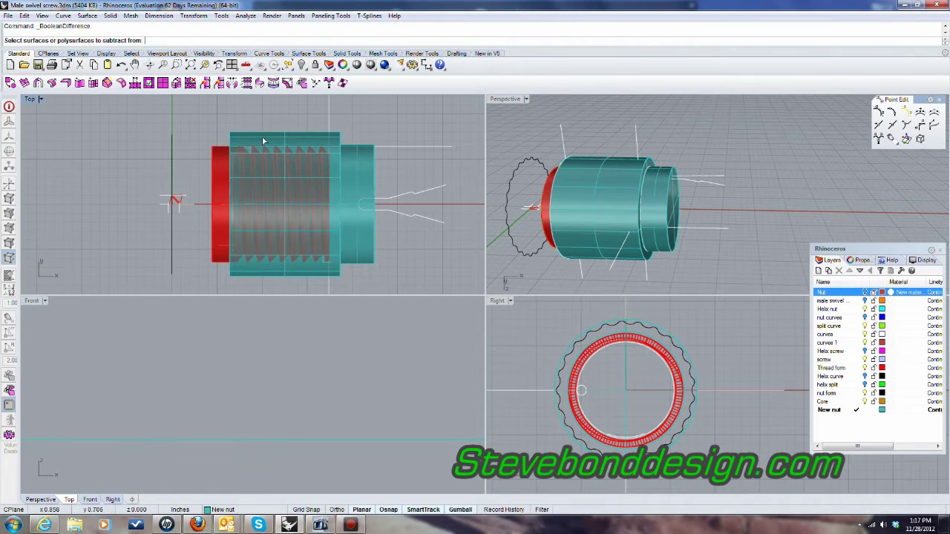
click(248, 143)
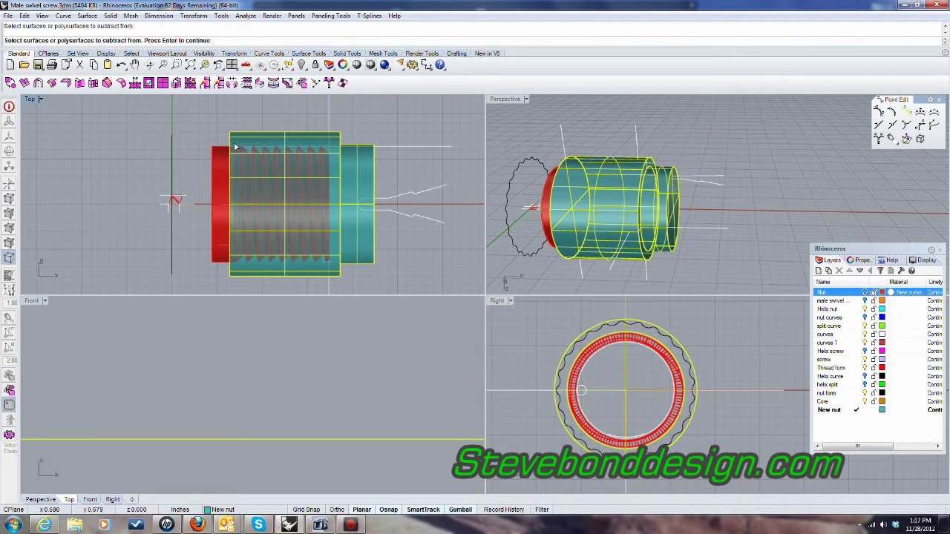
key(Return)
click(222, 154)
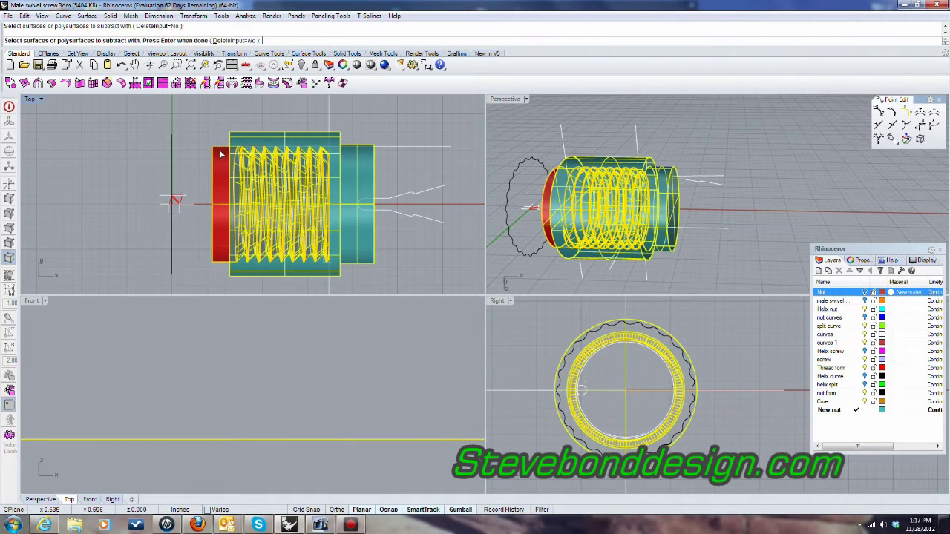
key(Return)
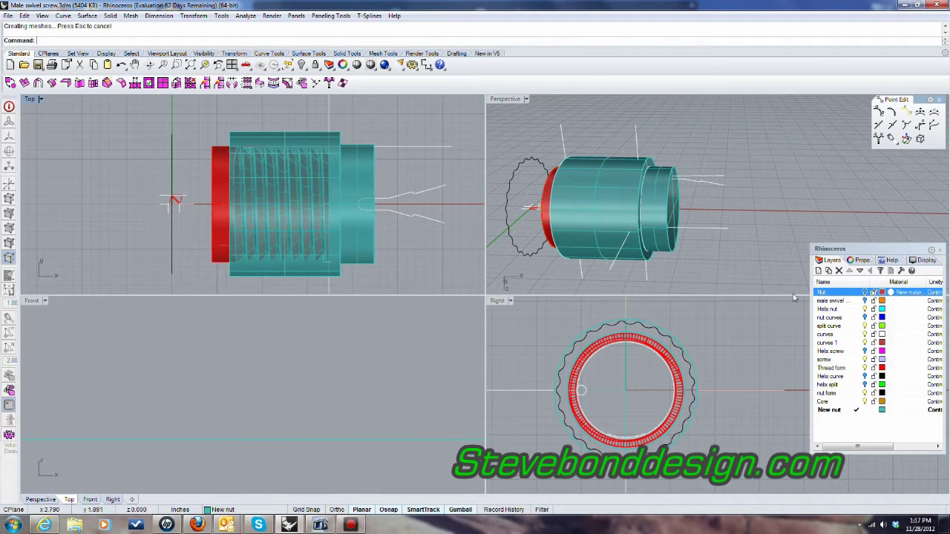
Hide the Thread form layer and look into the open end of the new nut at its cut threads
click(864, 368)
right_drag(735, 204, 558, 230)
scroll(605, 242, up, 8)
scroll(606, 242, down, 5)
scroll(623, 229, down, 9)
right_drag(624, 229, 711, 153)
scroll(772, 202, up, 8)
scroll(770, 195, up, 4)
scroll(714, 153, down, 5)
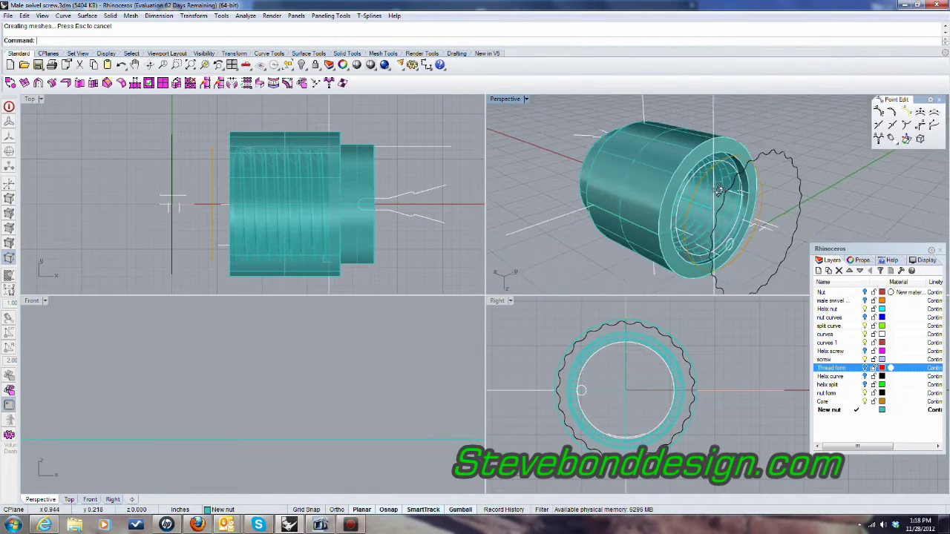
scroll(752, 255, up, 2)
scroll(751, 255, up, 3)
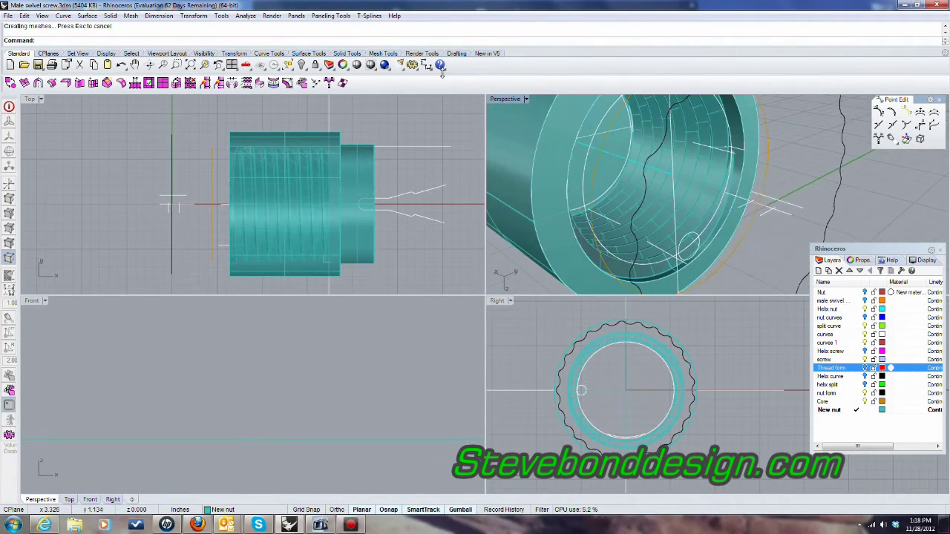
Display the perspective view in Rendered mode and examine the internal threads around the nut's bore
click(504, 99)
click(514, 148)
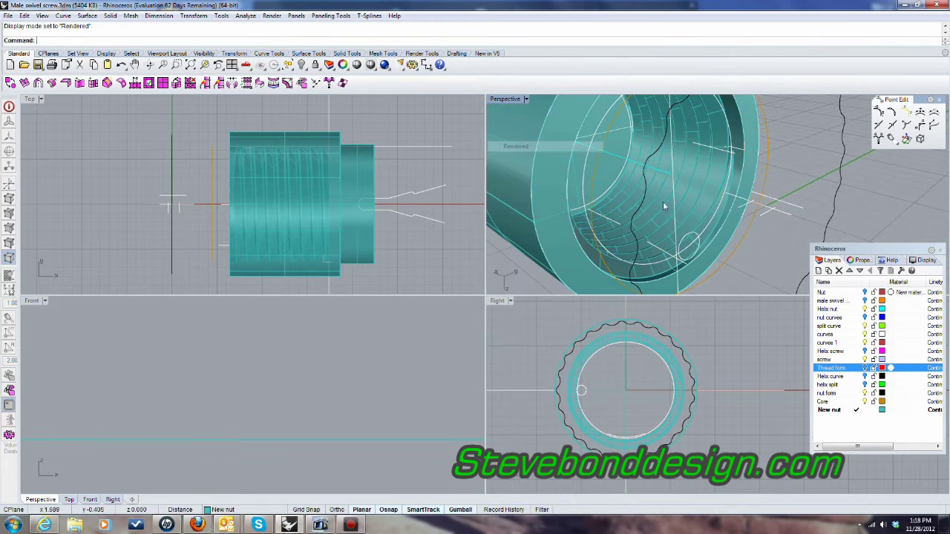
scroll(743, 231, up, 5)
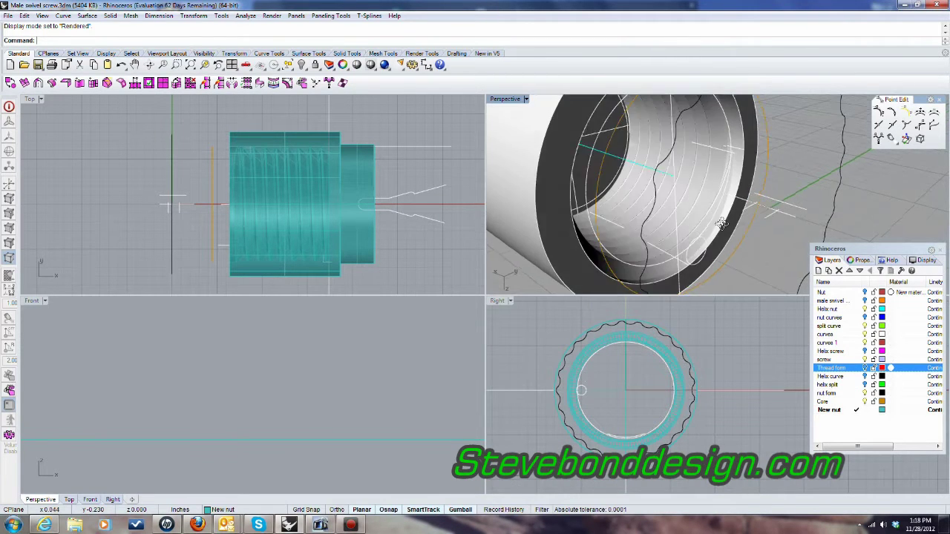
right_drag(743, 231, 787, 192)
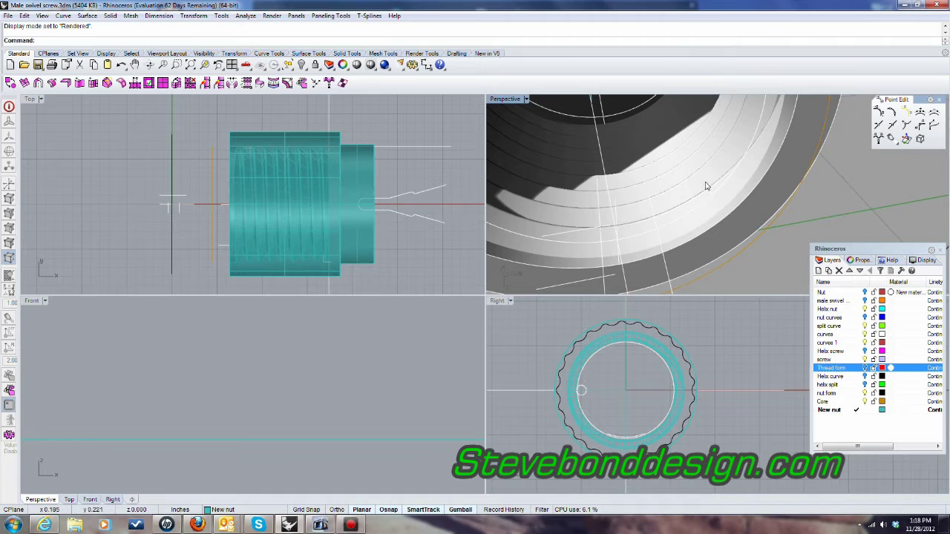
scroll(717, 192, down, 6)
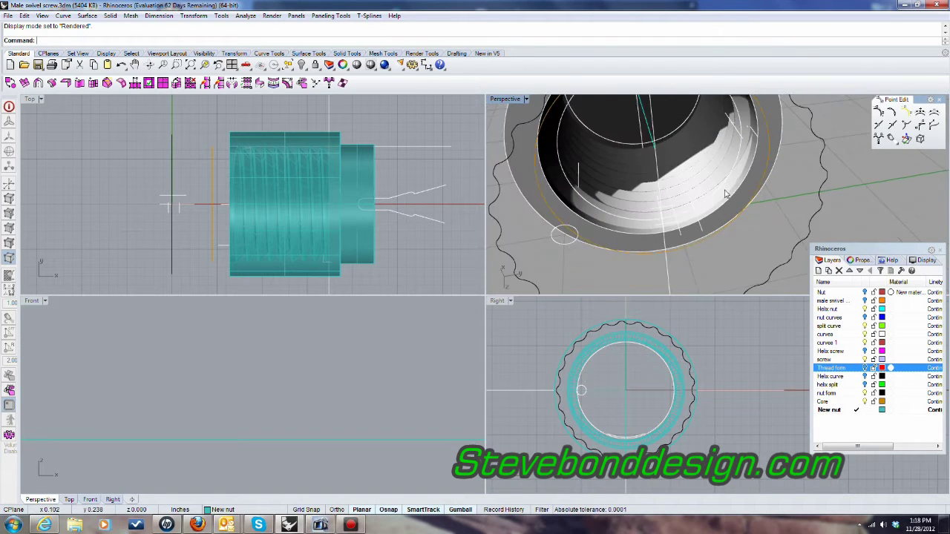
right_drag(726, 193, 765, 221)
scroll(710, 165, up, 6)
right_drag(710, 167, 821, 225)
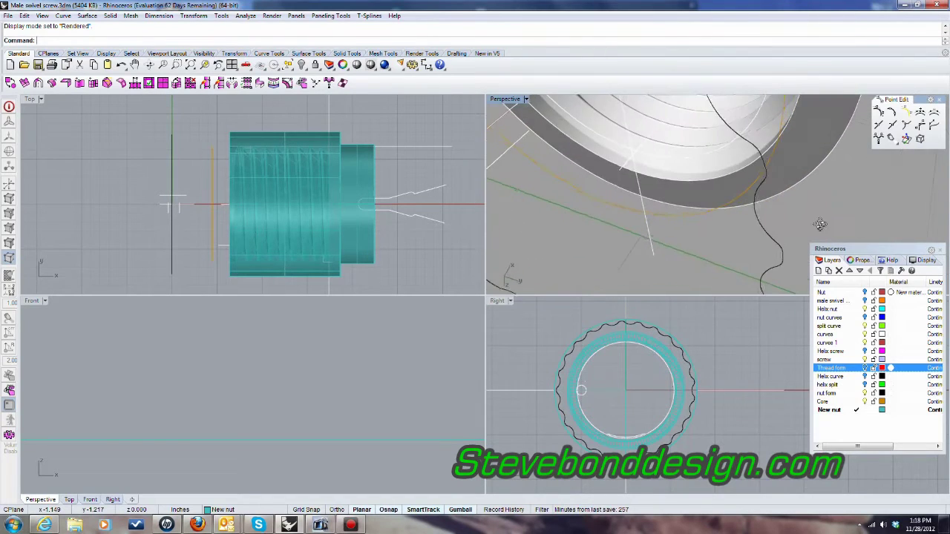
scroll(658, 243, down, 6)
scroll(702, 184, up, 6)
right_drag(702, 184, 785, 209)
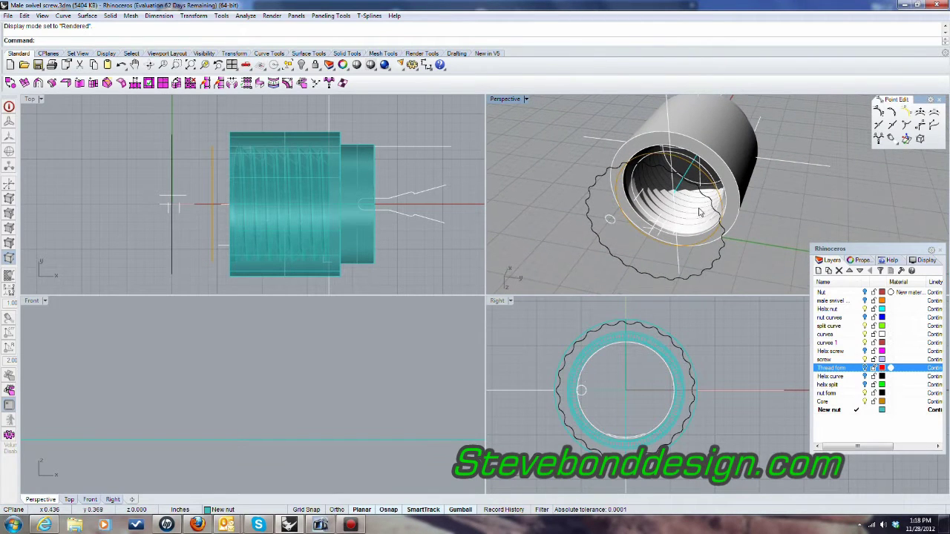
Return the perspective view to Shaded mode and examine the collar end of the nut
click(508, 99)
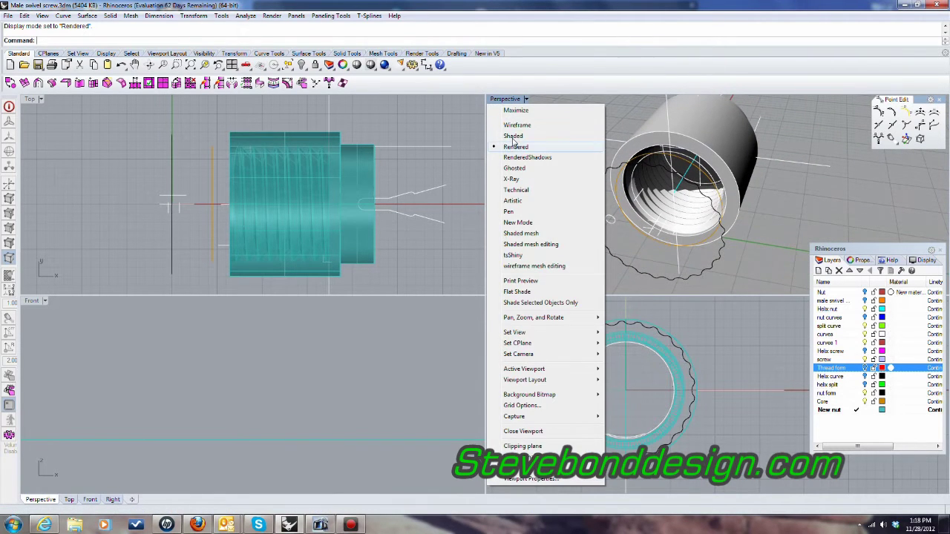
click(512, 138)
mouse_move(765, 189)
right_down()
mouse_move(794, 179)
mouse_move(769, 180)
mouse_move(793, 189)
right_up()
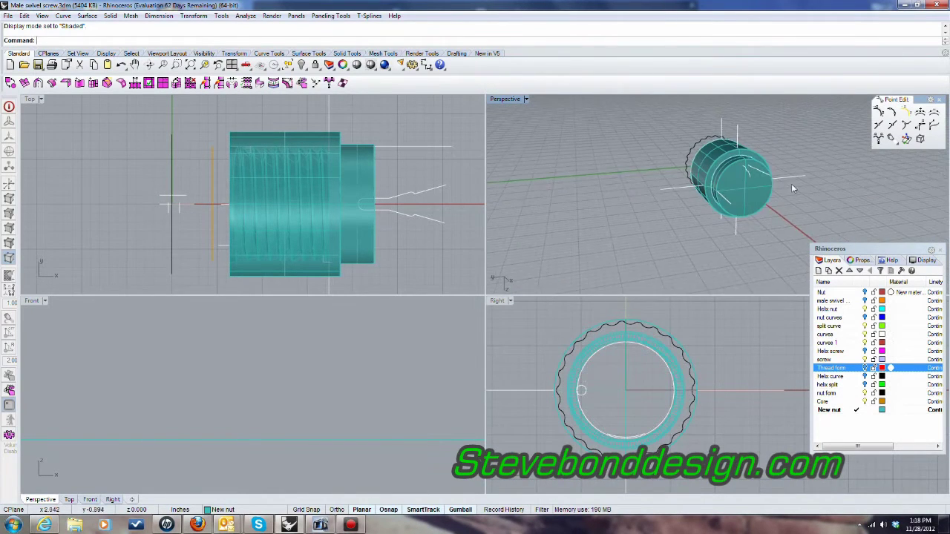
scroll(791, 183, up, 6)
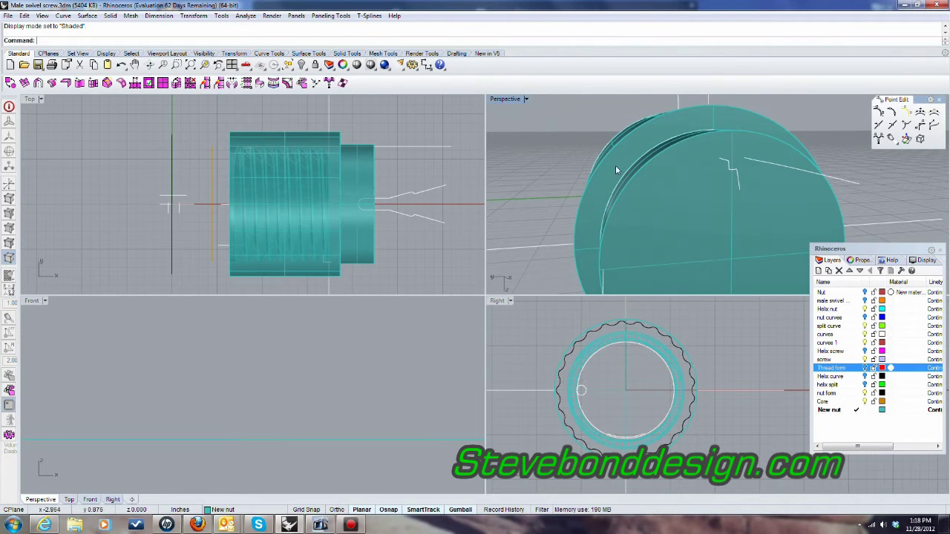
Set the perspective view to Wireframe and select the bore-sized circle inside the nut near its collar
click(500, 101)
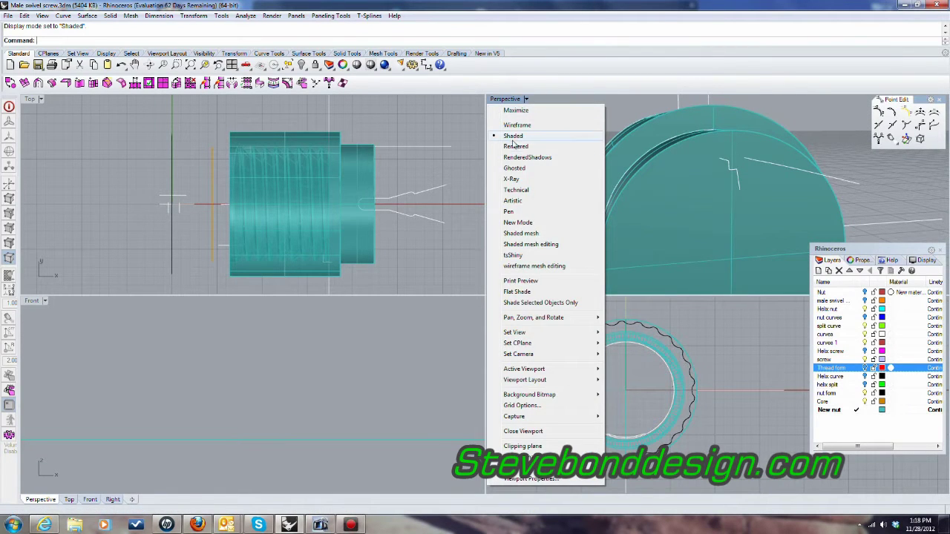
click(515, 128)
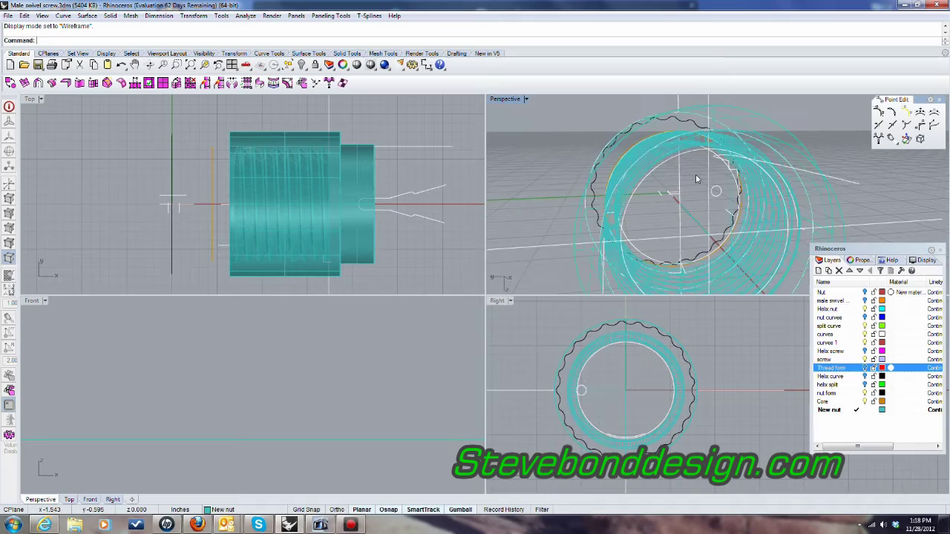
right_drag(698, 180, 754, 150)
scroll(638, 175, down, 5)
scroll(644, 159, up, 6)
click(676, 142)
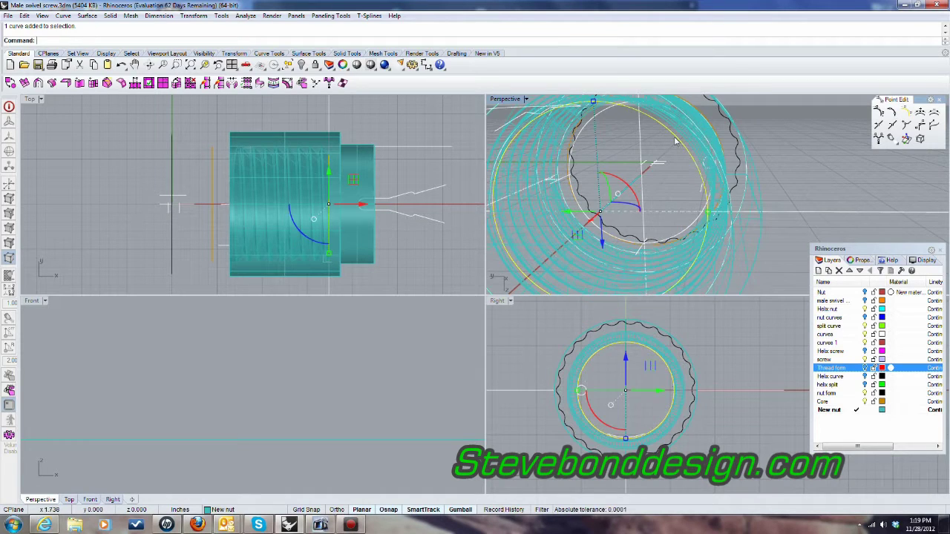
Show the Nut layer and compare the selected circle with the original nut's bore in the Right view
scroll(673, 360, up, 3)
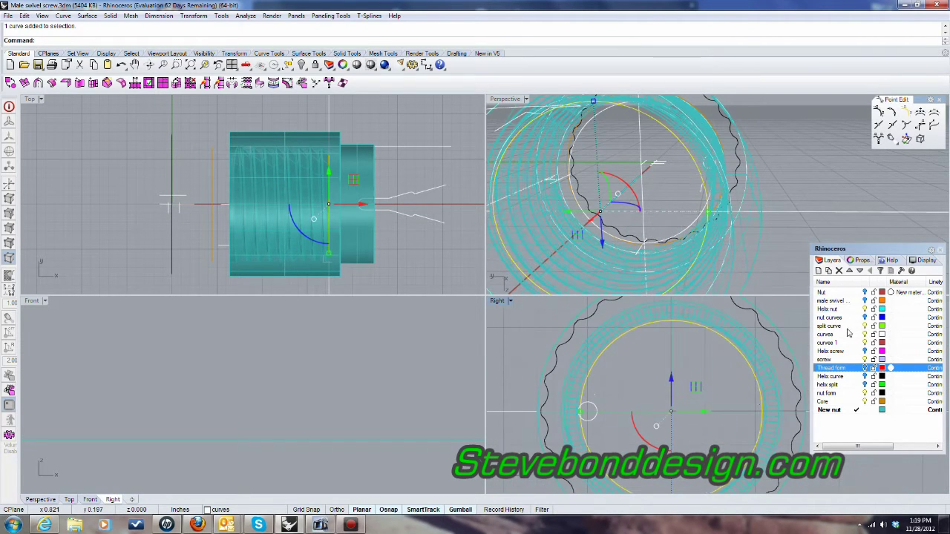
click(865, 293)
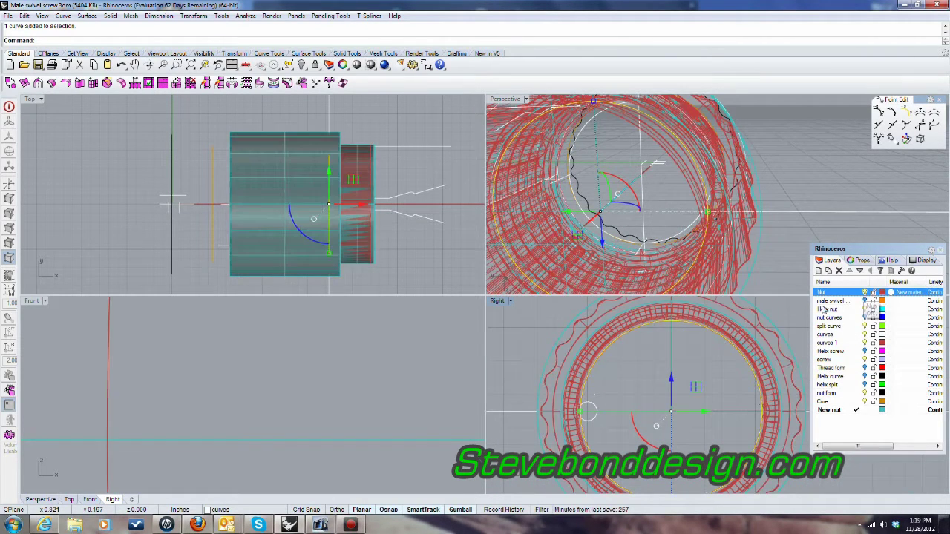
scroll(614, 347, up, 5)
scroll(605, 349, down, 5)
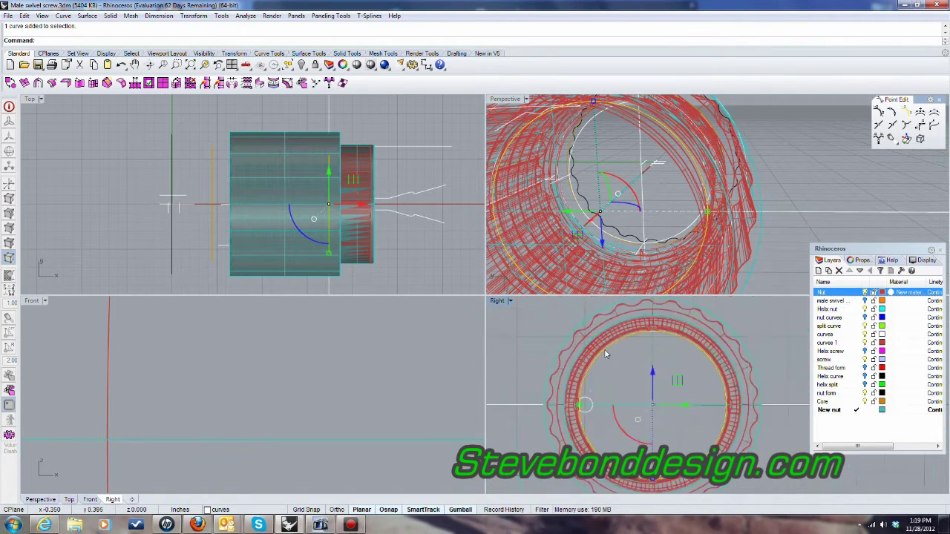
scroll(553, 375, up, 6)
scroll(553, 374, down, 5)
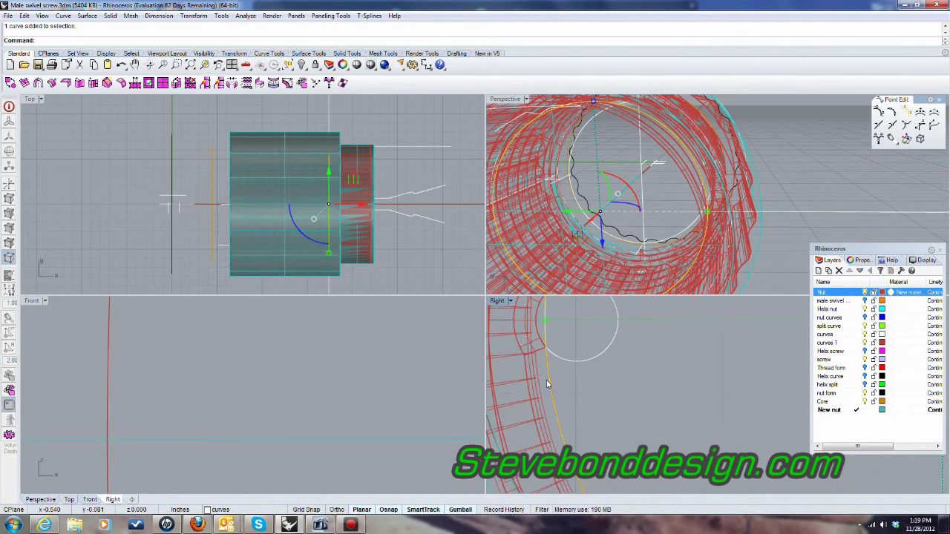
scroll(547, 339, up, 6)
scroll(553, 375, down, 6)
scroll(581, 383, down, 4)
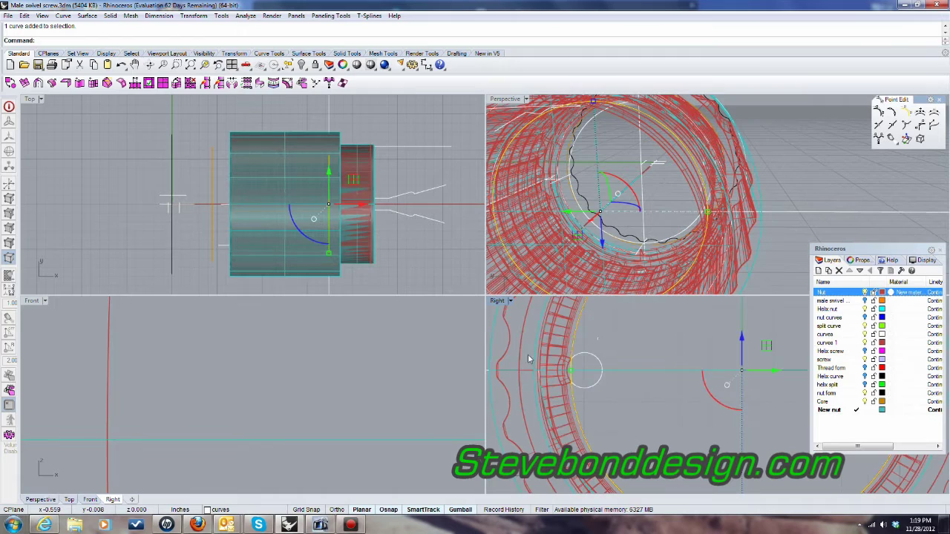
Shade the Right view, make Nut the current layer and hide New nut to check the circle against the original bore
click(498, 300)
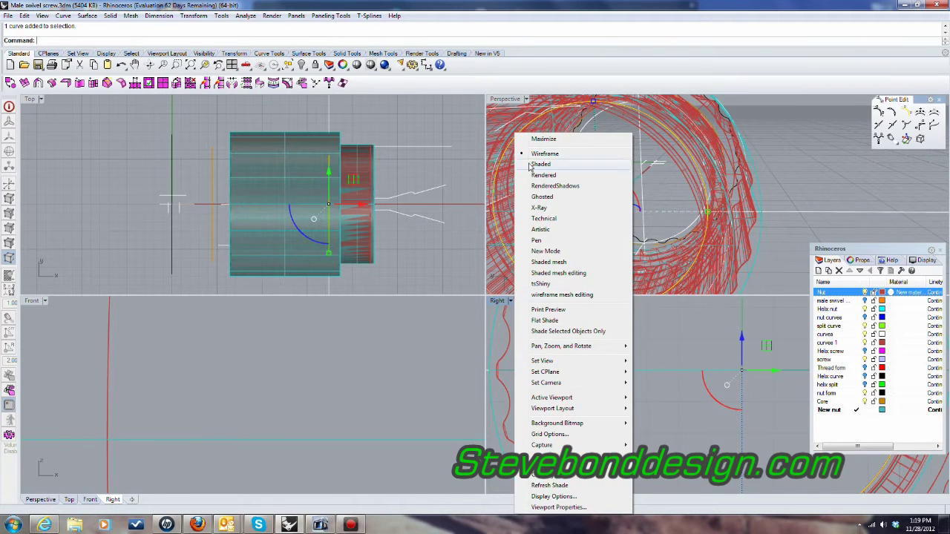
click(541, 164)
scroll(578, 397, down, 6)
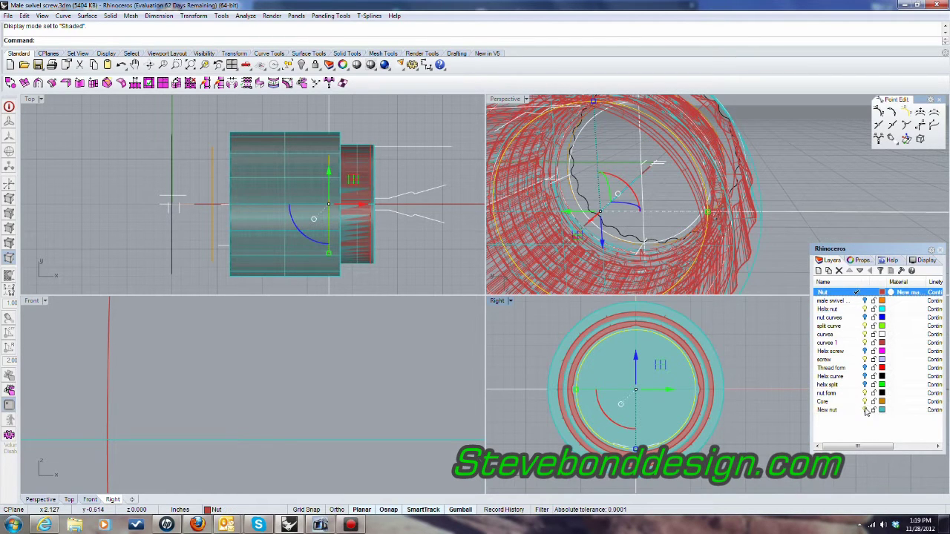
click(864, 410)
scroll(619, 375, up, 5)
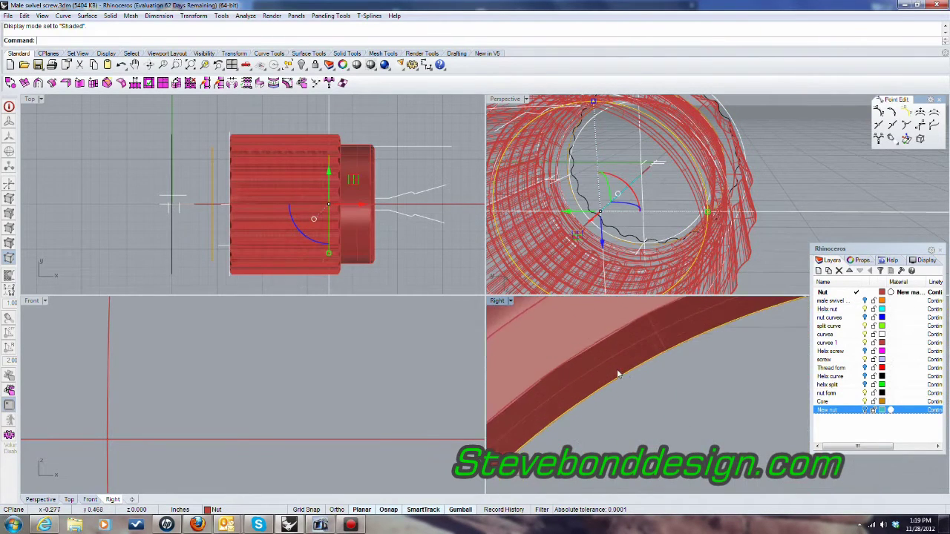
scroll(618, 373, down, 5)
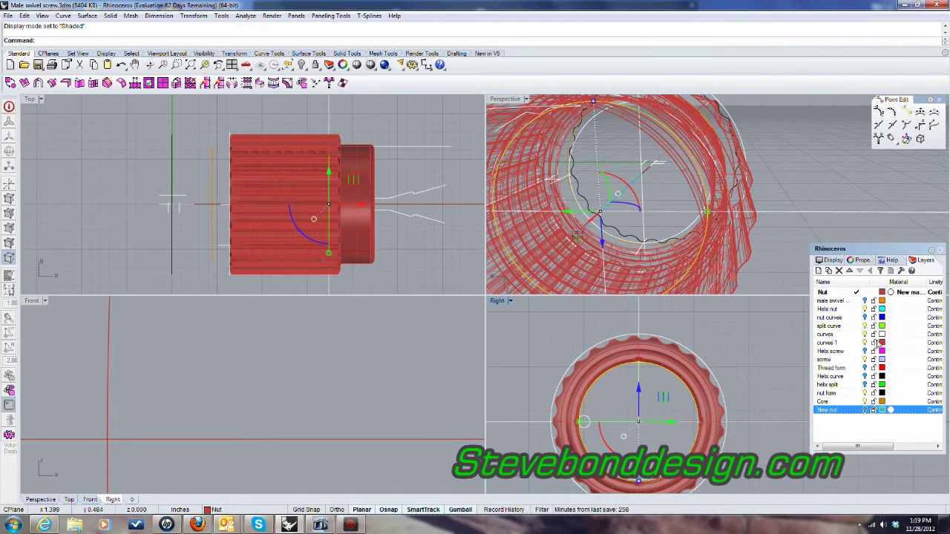
Show the New nut layer again, make it current, and maximize the perspective view in Shaded mode
click(865, 410)
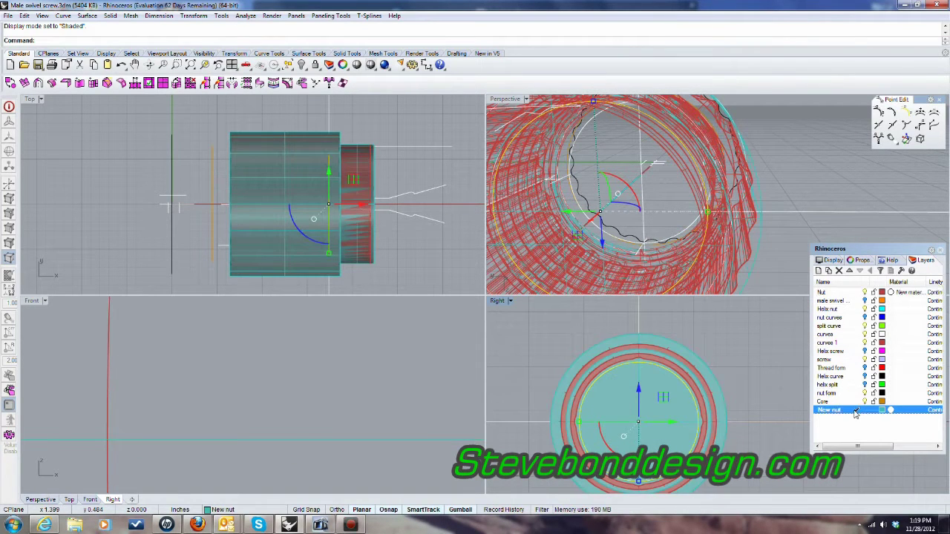
double_click(502, 99)
click(45, 99)
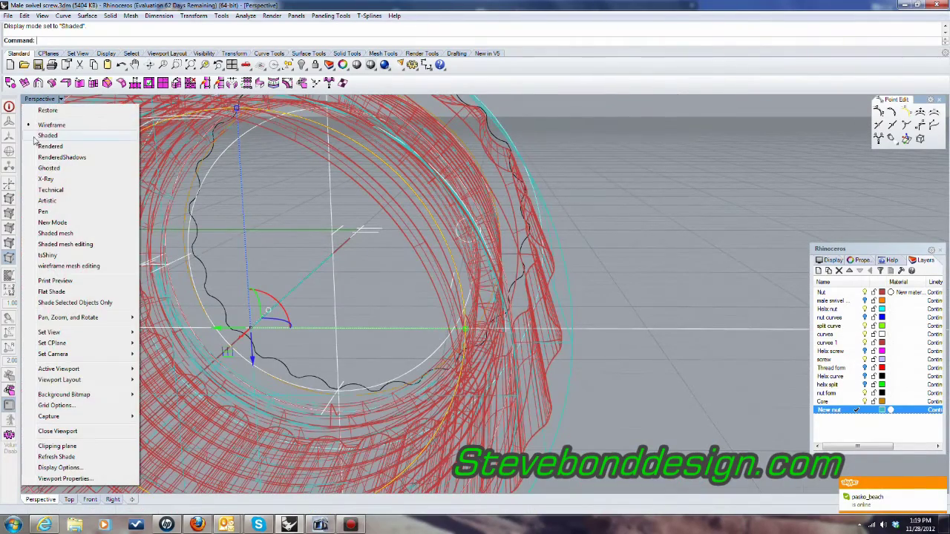
click(48, 135)
mouse_move(686, 349)
right_down()
mouse_move(638, 371)
mouse_move(657, 279)
mouse_move(691, 295)
mouse_move(561, 297)
right_up()
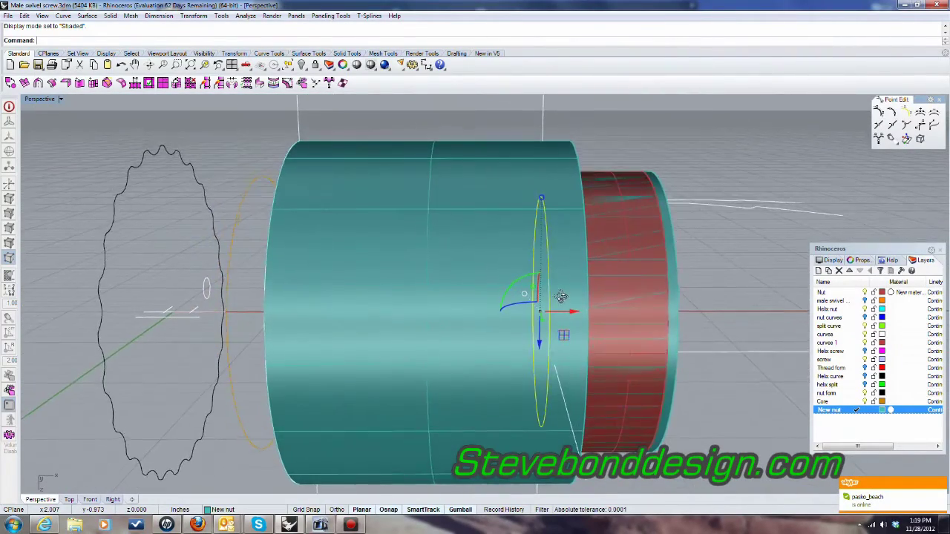
right_drag(561, 296, 515, 204)
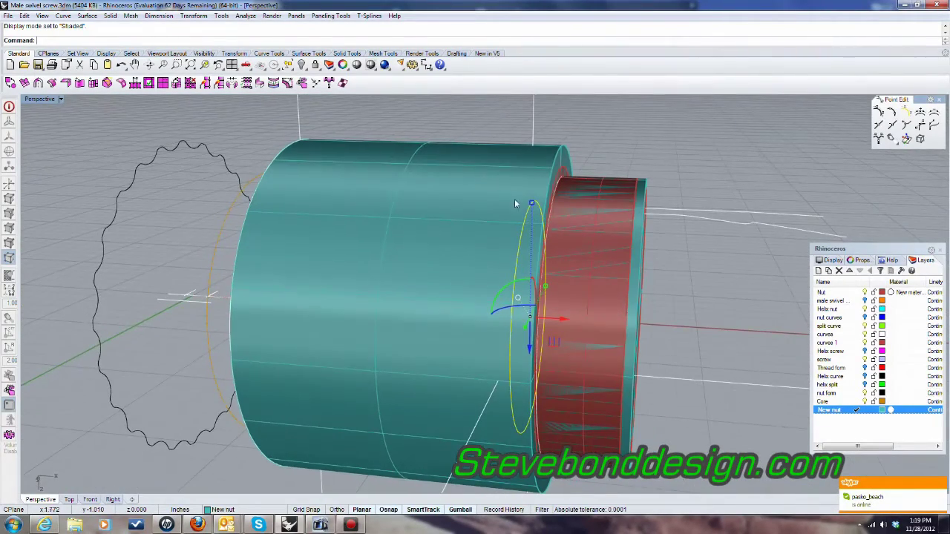
Extrude the selected circle straight into a solid with BothSides set to Yes, long enough to pass both ends of the nut
click(110, 15)
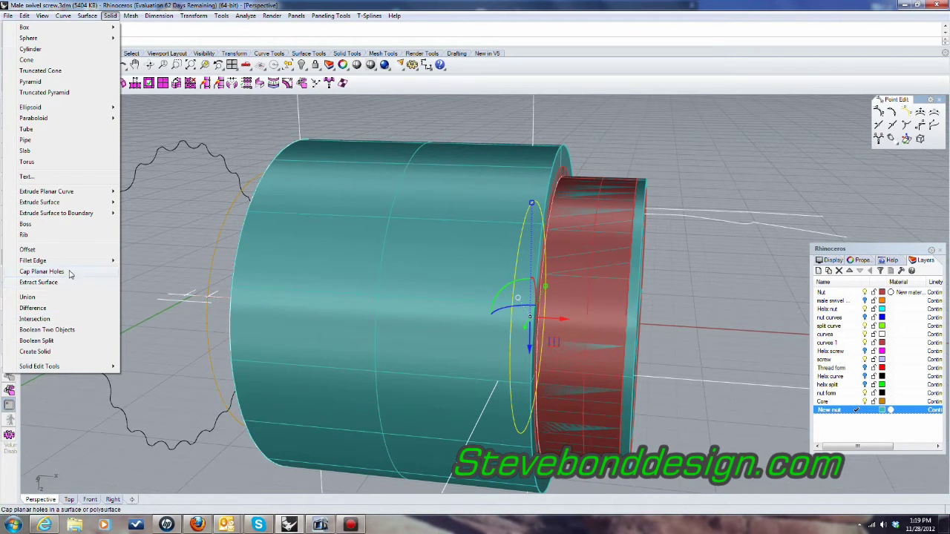
mouse_move(53, 195)
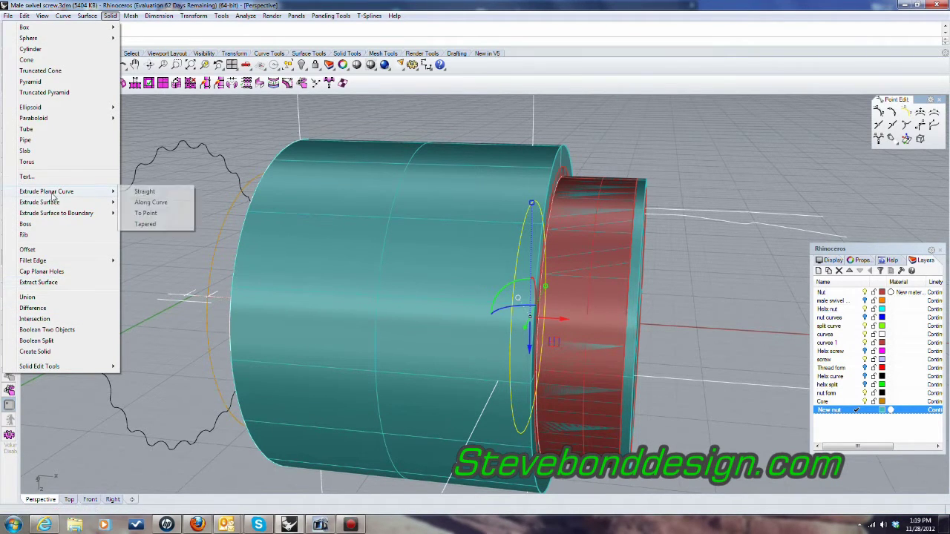
click(157, 195)
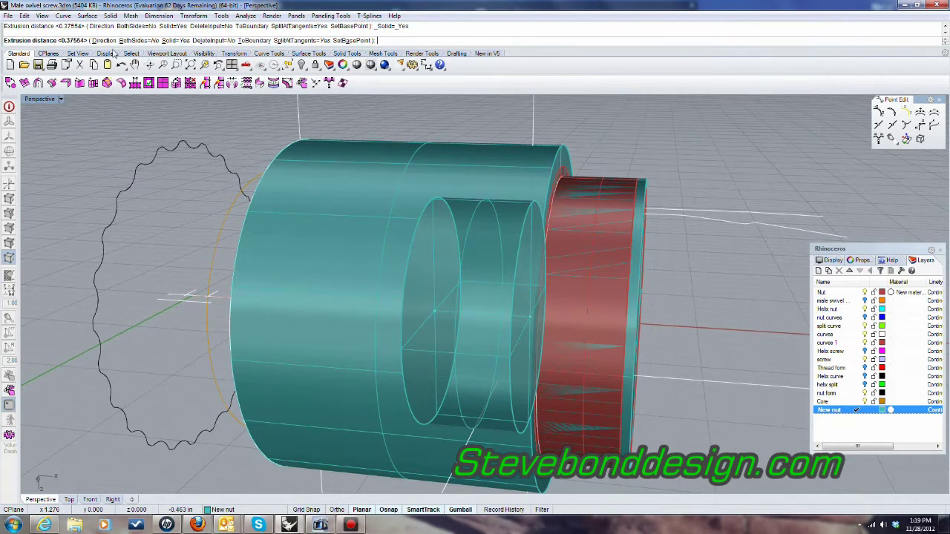
click(139, 41)
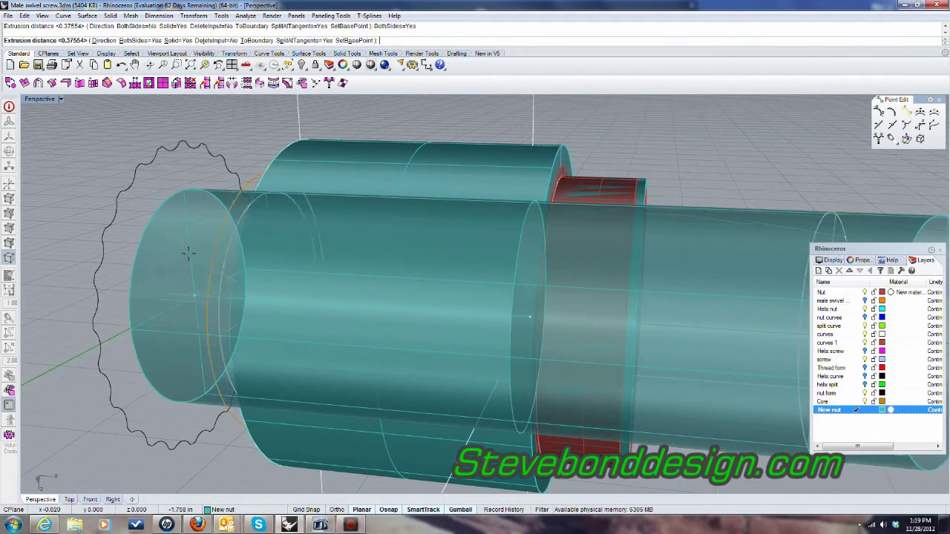
click(178, 250)
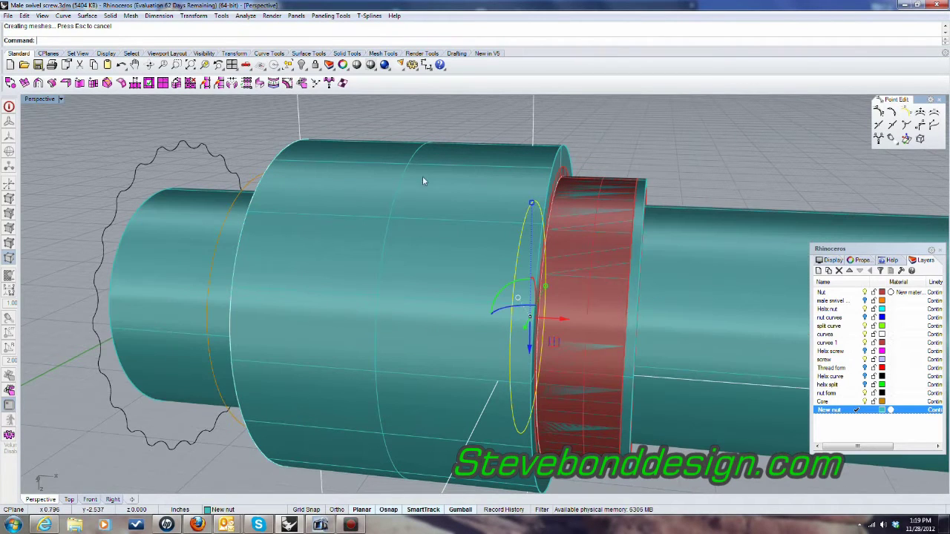
Boolean-subtract the long bore cylinder from the new nut to open a hole through its collar
click(791, 168)
click(112, 16)
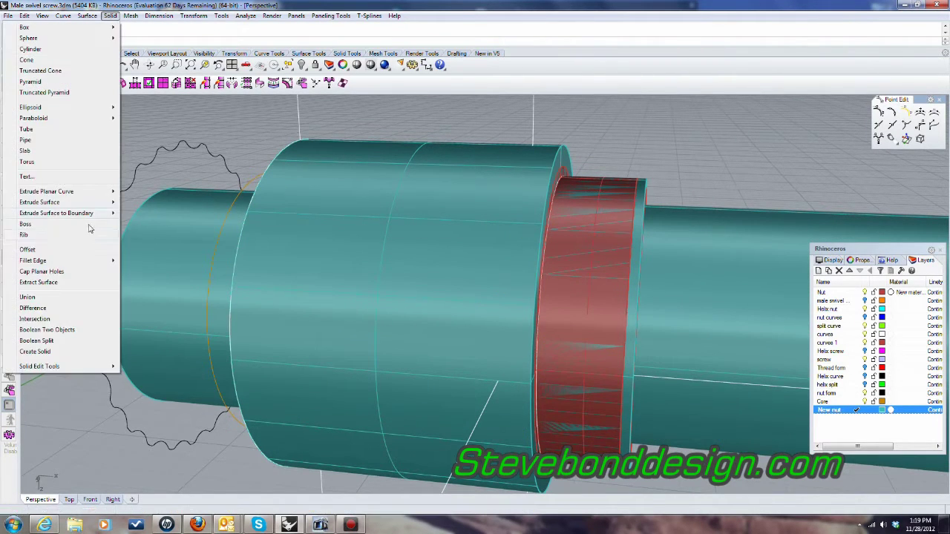
click(66, 309)
click(322, 174)
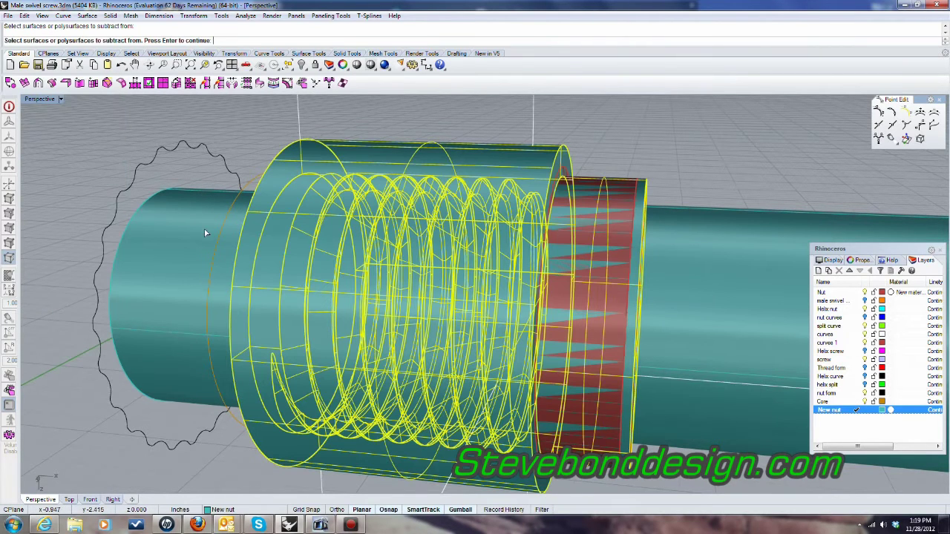
key(Return)
click(176, 222)
key(Return)
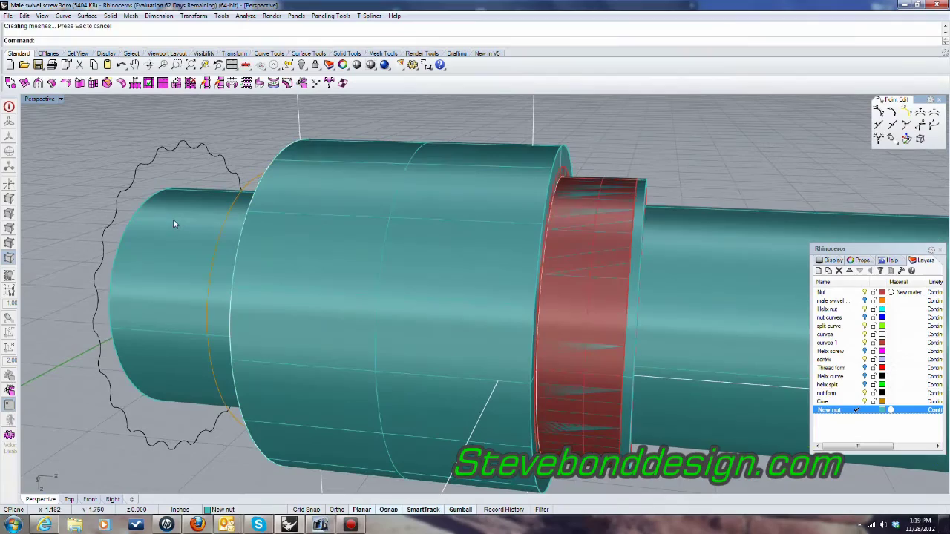
Delete the long cylinder left running through the new nut and inspect the opened bore and internal threads
click(173, 220)
key(Delete)
scroll(169, 219, down, 7)
right_drag(168, 218, 368, 227)
scroll(368, 228, up, 3)
scroll(369, 227, up, 5)
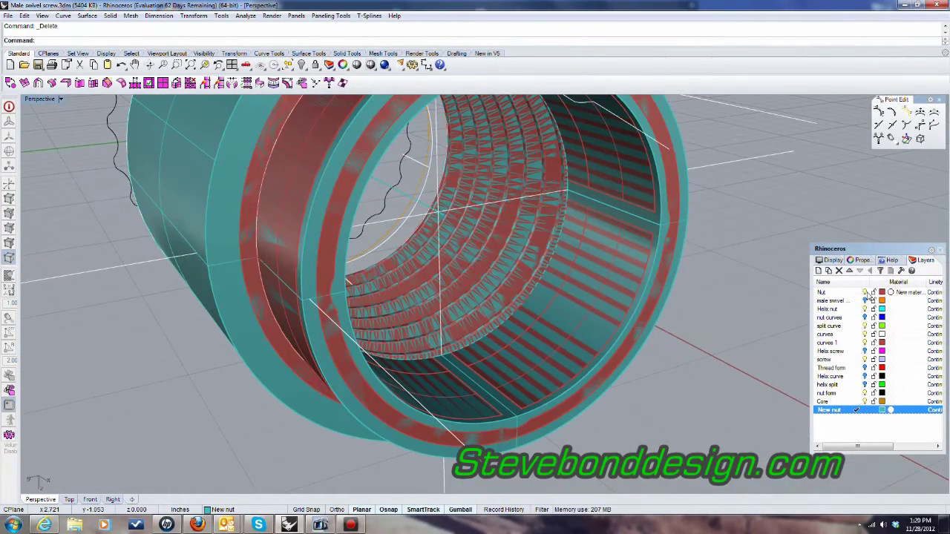
right_drag(426, 199, 614, 331)
scroll(512, 264, down, 4)
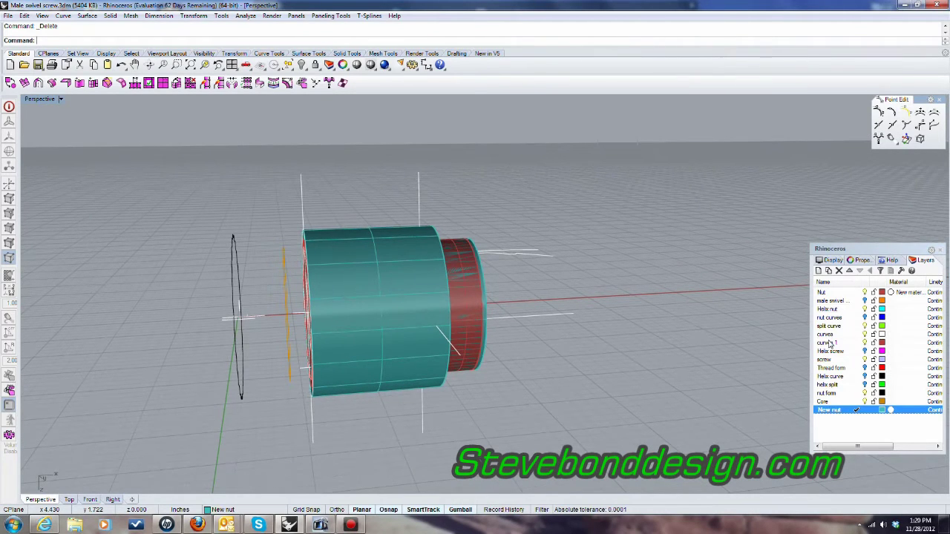
Start Fillet Edge in the maximized Top view and select the outer end edge of the new nut's collar
double_click(46, 99)
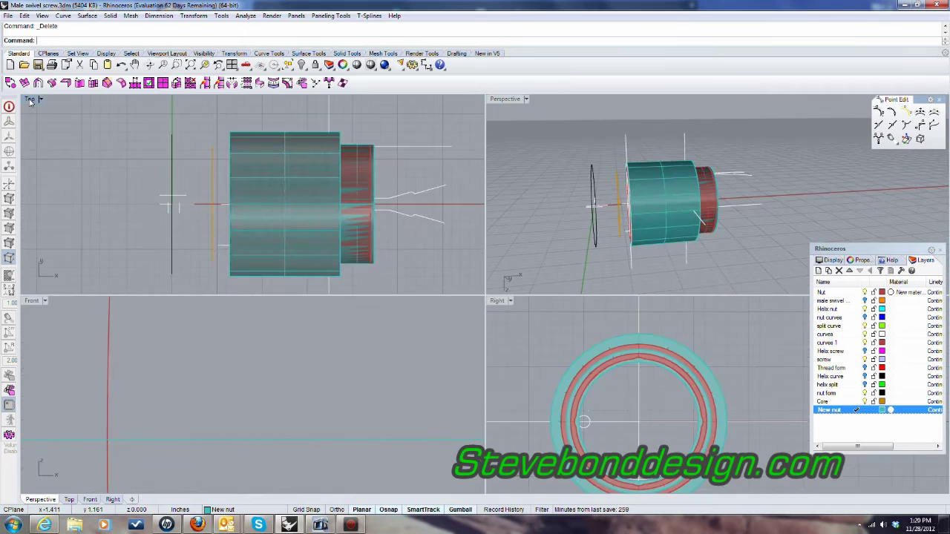
double_click(31, 99)
right_drag(369, 238, 233, 230)
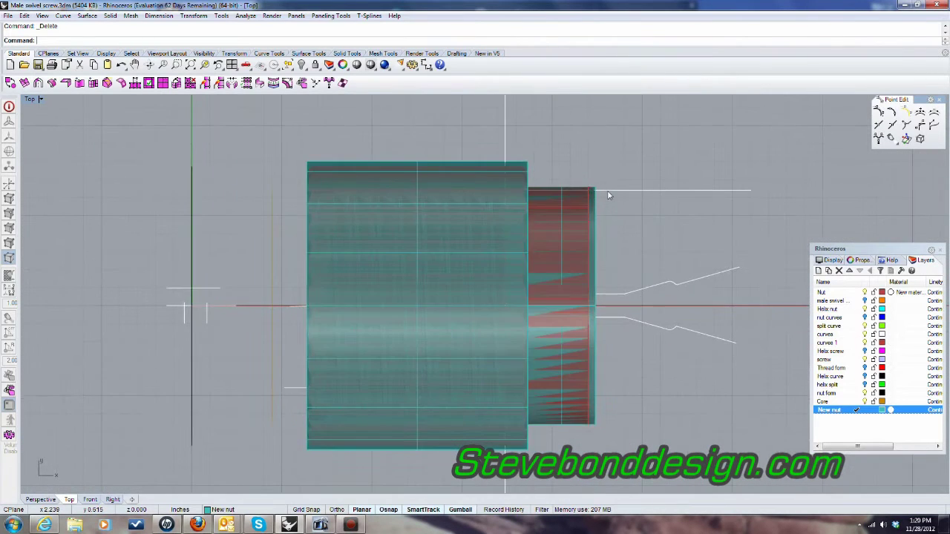
scroll(606, 192, up, 10)
click(110, 15)
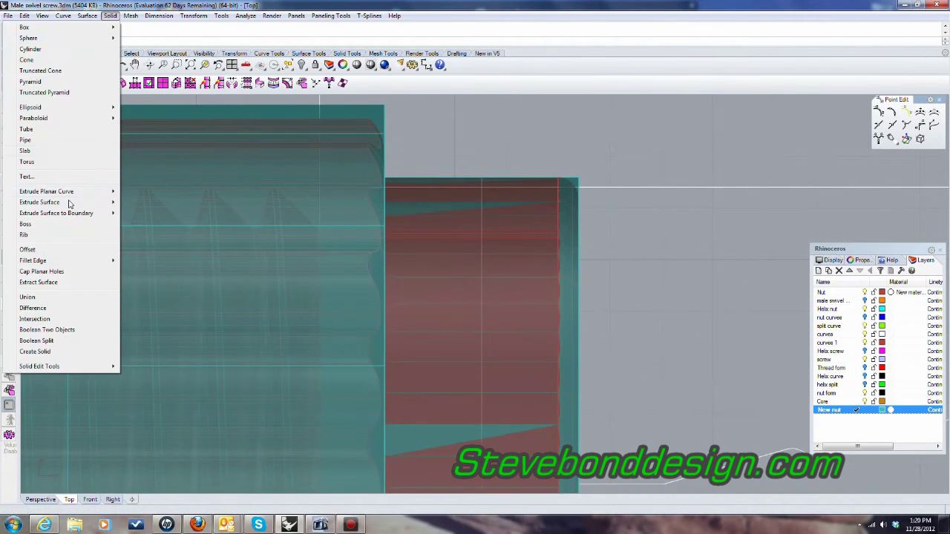
mouse_move(46, 261)
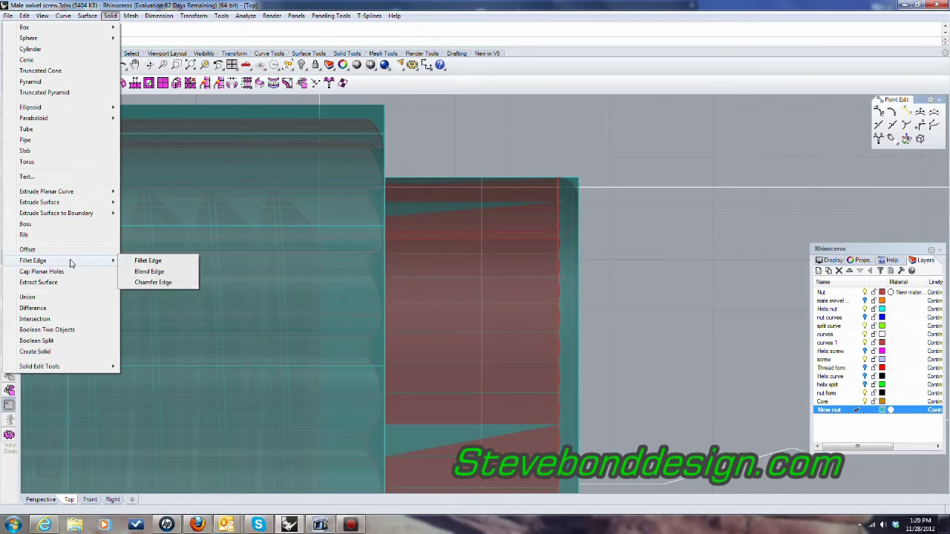
click(149, 261)
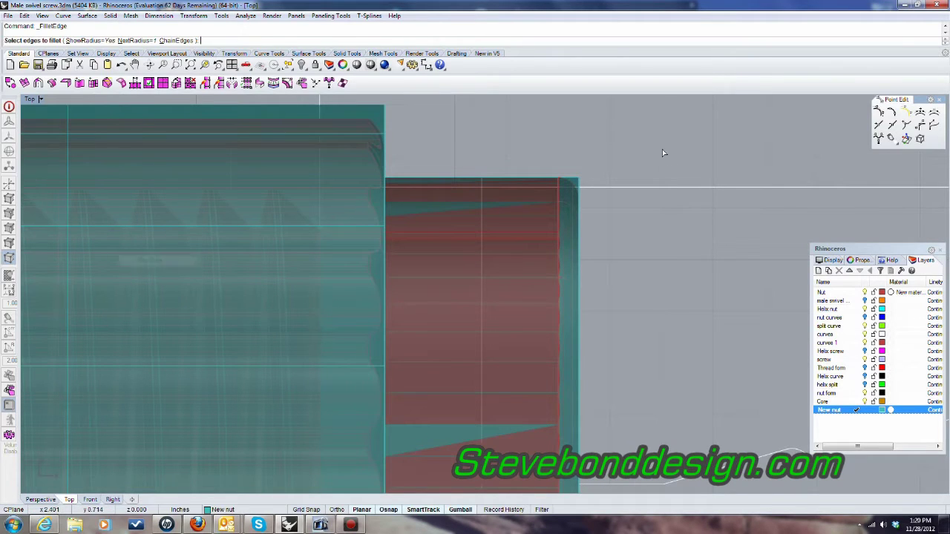
click(580, 181)
key(Return)
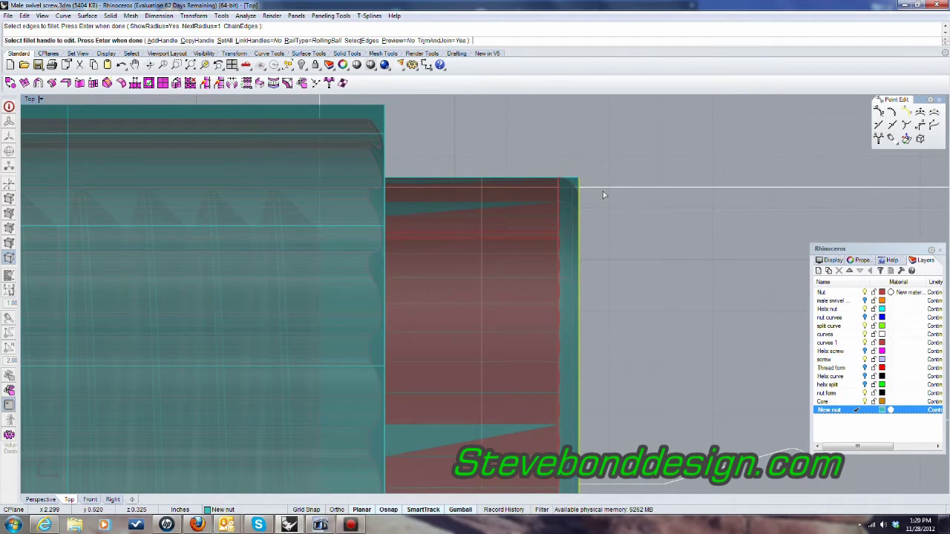
Adjust the collar fillet handle in the Front view to a radius of about 0.040, following the original nut's rounded corner, and apply the fillet
scroll(590, 175, down, 3)
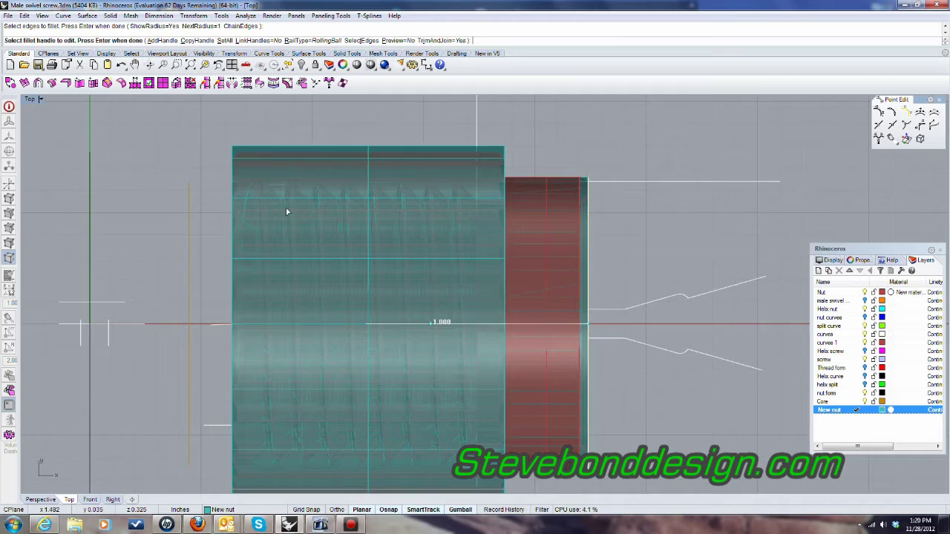
double_click(30, 99)
scroll(364, 352, down, 12)
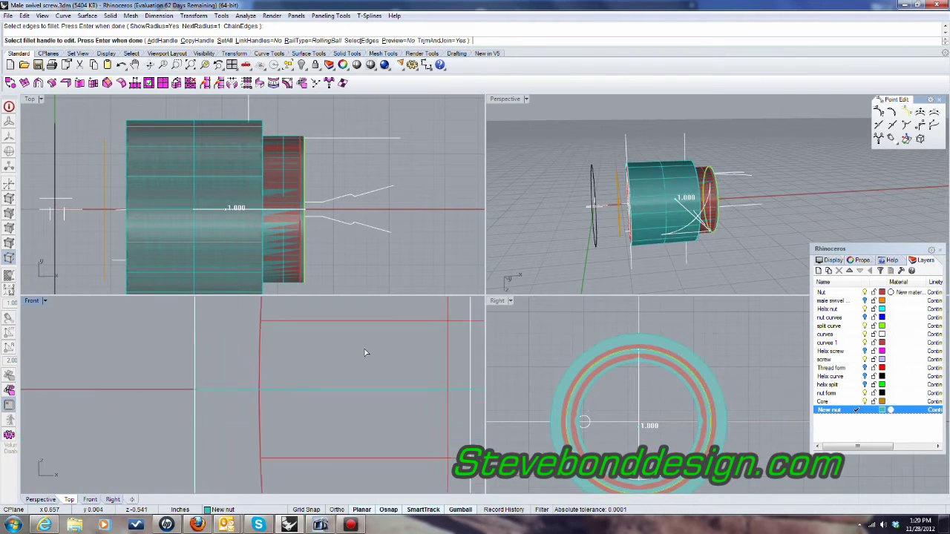
right_drag(213, 369, 180, 367)
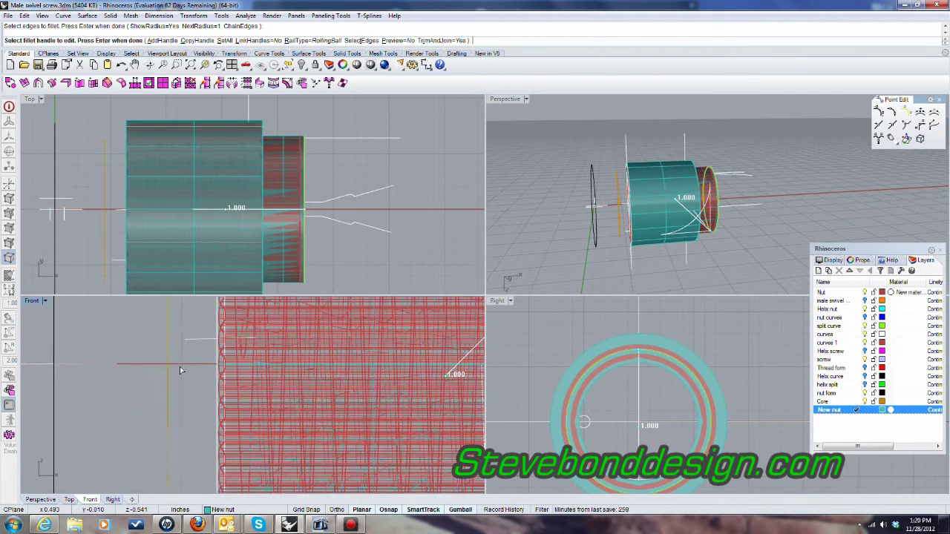
scroll(180, 367, down, 3)
scroll(278, 366, up, 2)
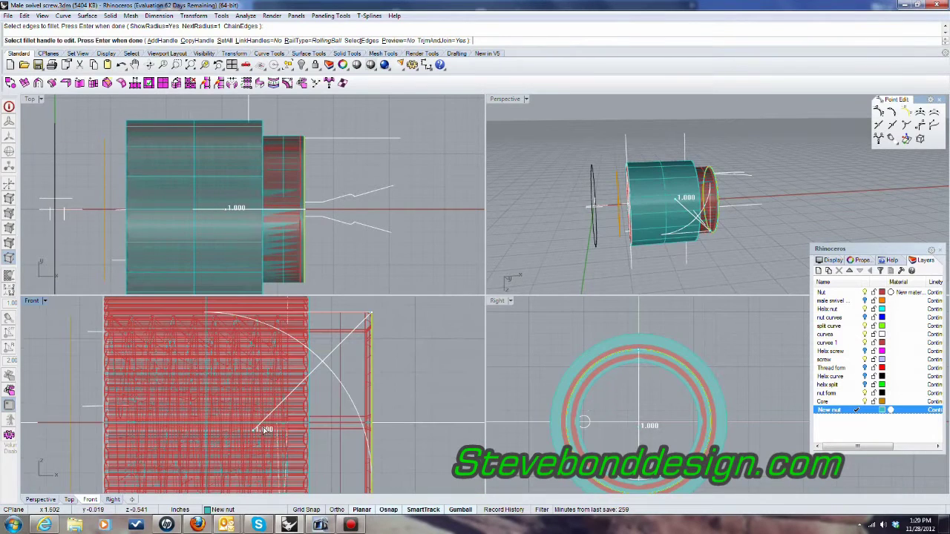
click(253, 431)
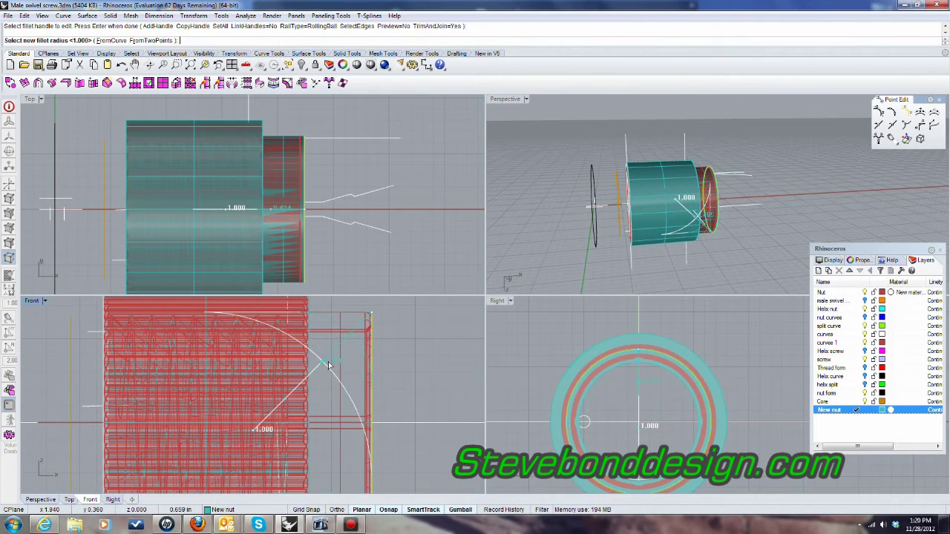
click(351, 334)
scroll(346, 349, up, 5)
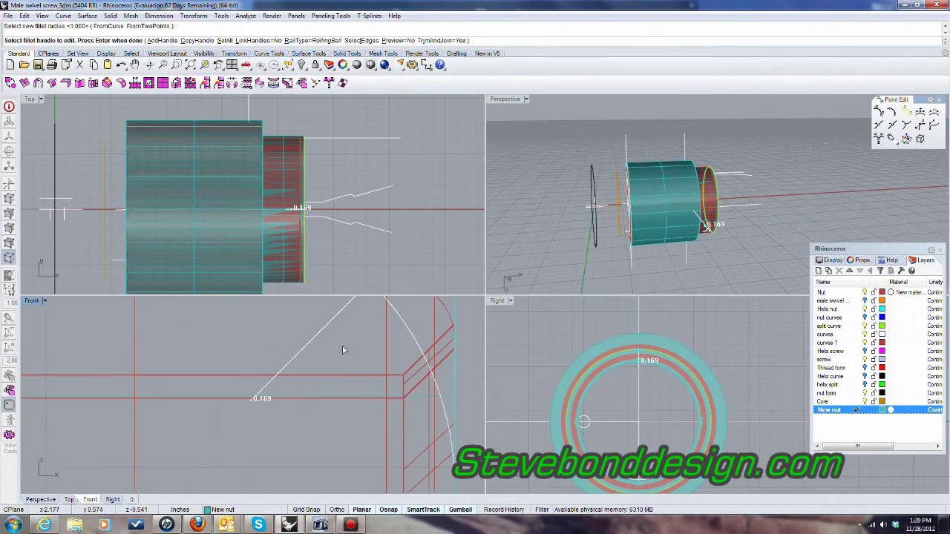
click(252, 401)
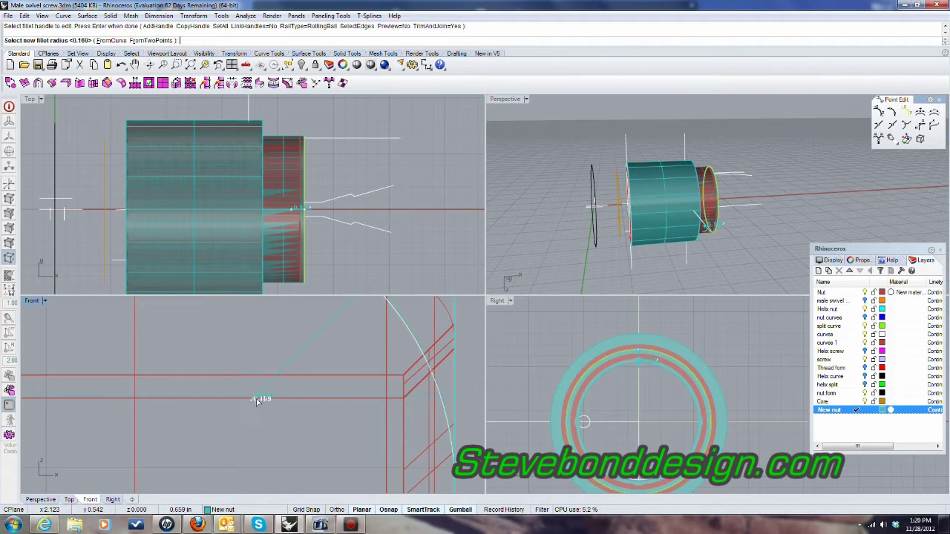
scroll(309, 355, up, 5)
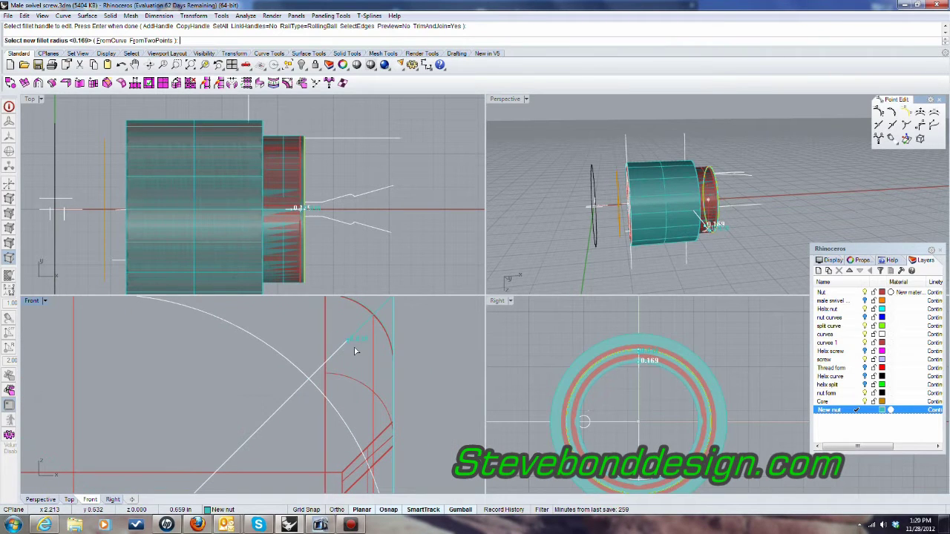
scroll(354, 352, down, 3)
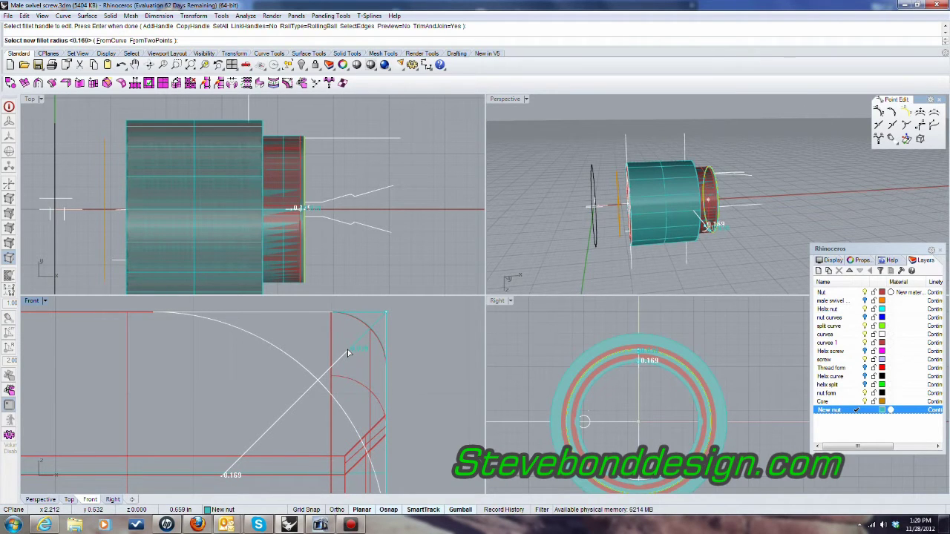
click(346, 355)
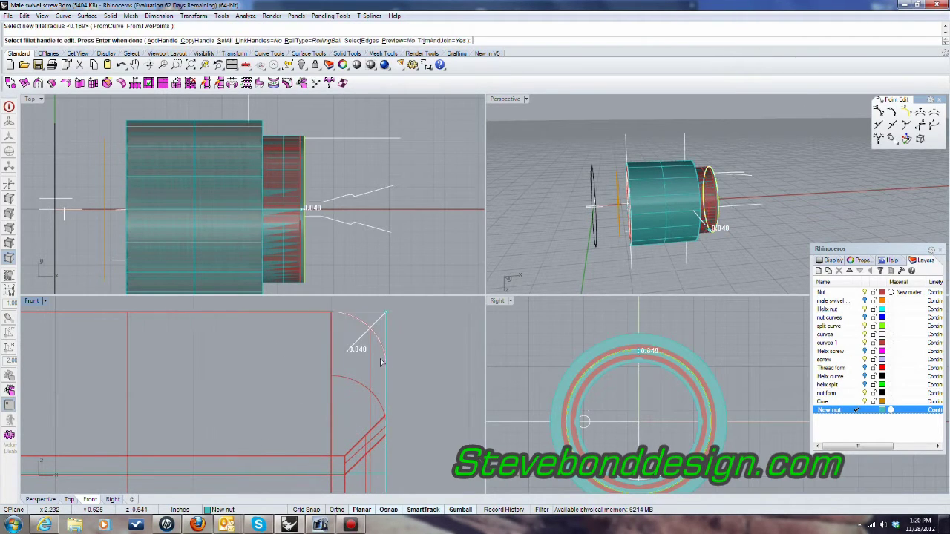
scroll(354, 364, down, 2)
key(Return)
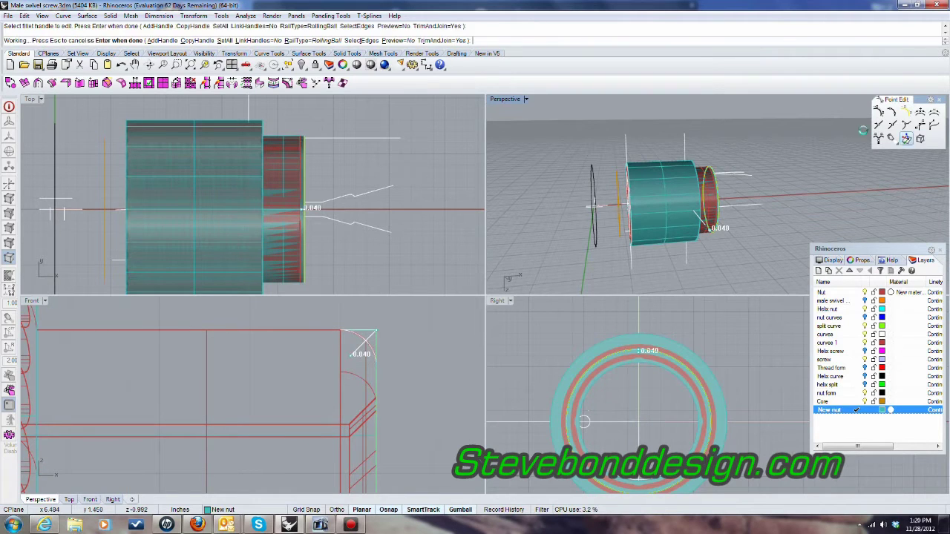
Hide the Nut layer and examine the new nut with its filleted collar in the perspective view
right_drag(788, 176, 778, 174)
scroll(757, 173, up, 8)
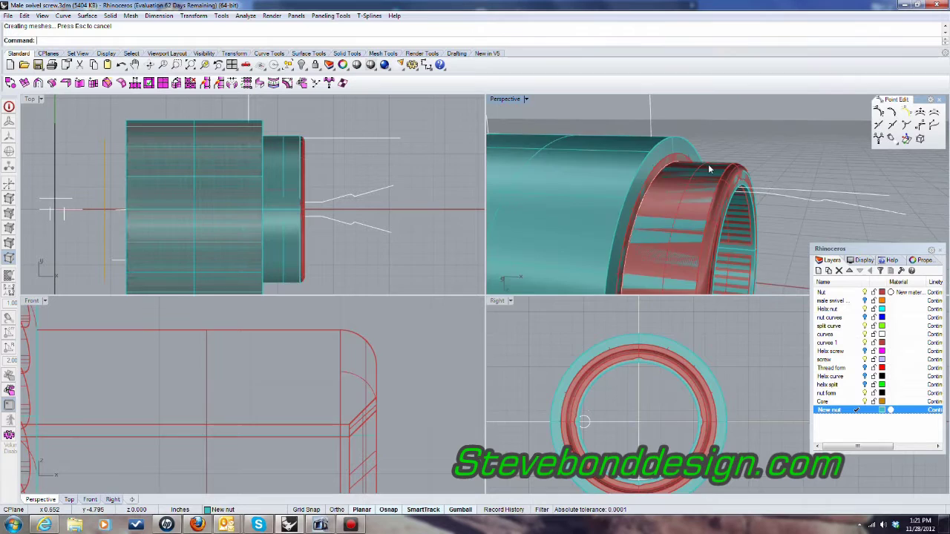
scroll(708, 164, down, 5)
click(865, 293)
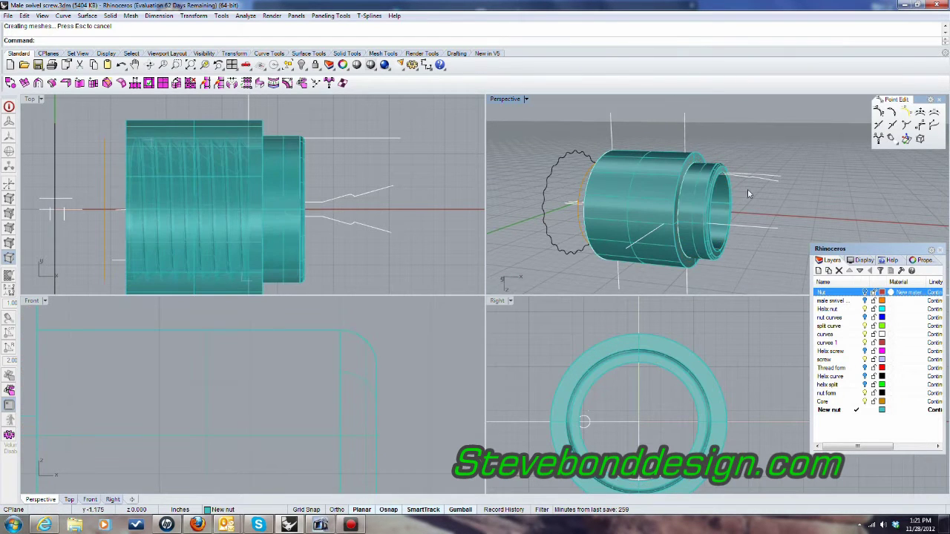
right_drag(745, 176, 605, 154)
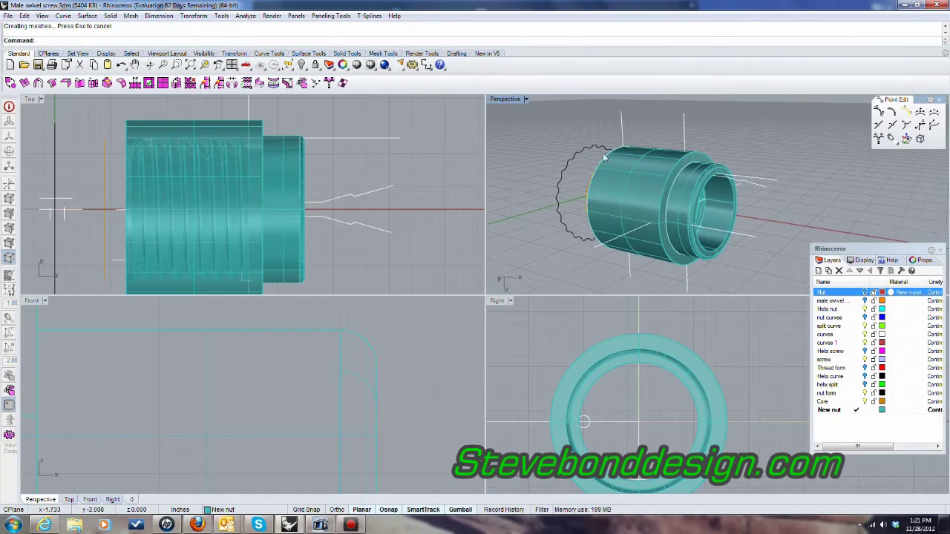
Fillet both outer end edges of the nut's large cylindrical body with a radius of 0.094
click(110, 15)
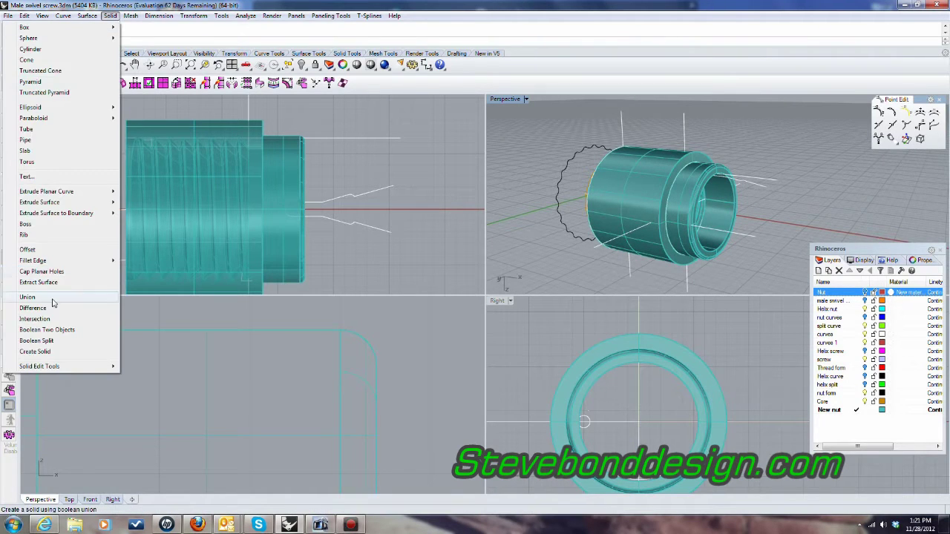
mouse_move(44, 260)
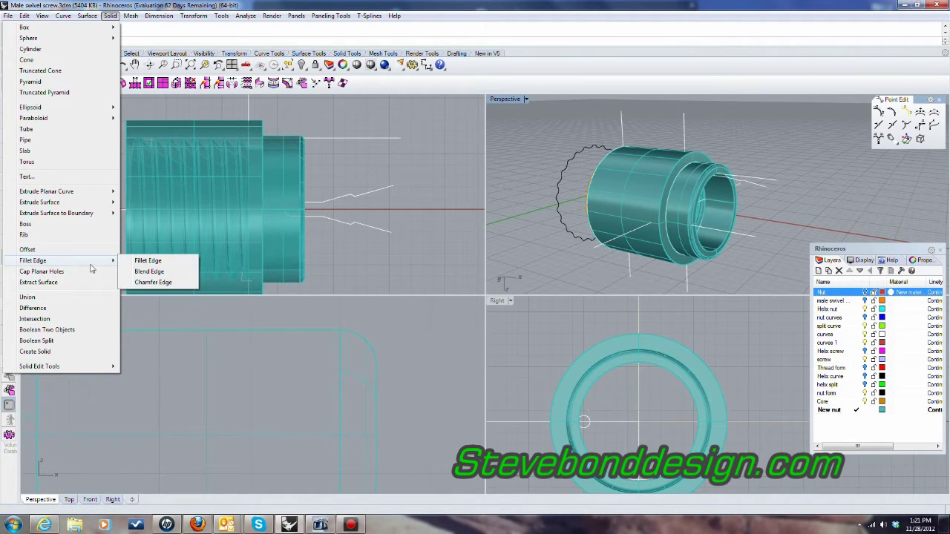
click(147, 261)
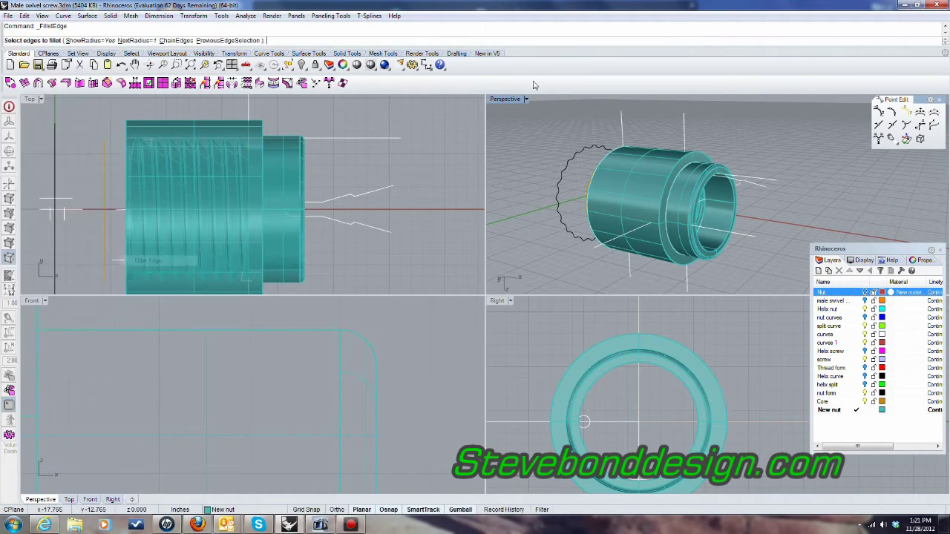
click(138, 41)
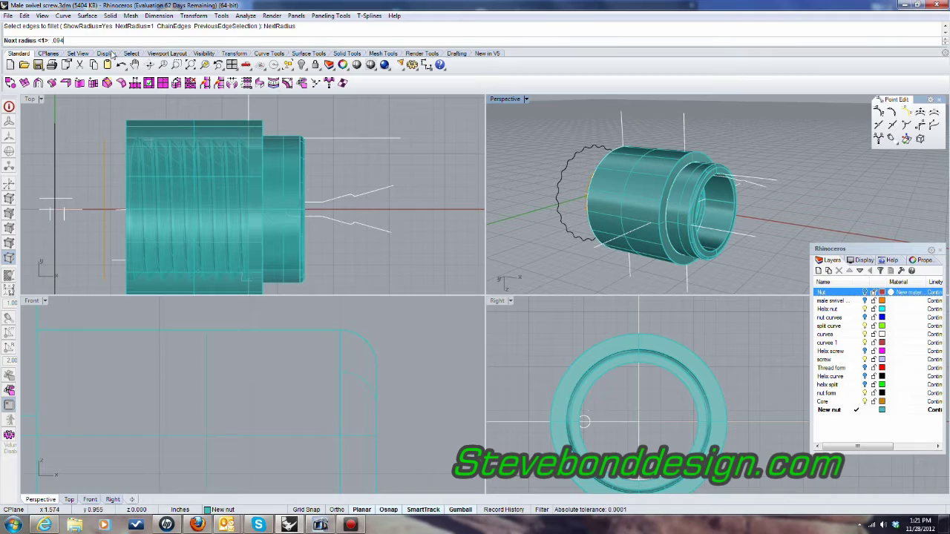
key(Return)
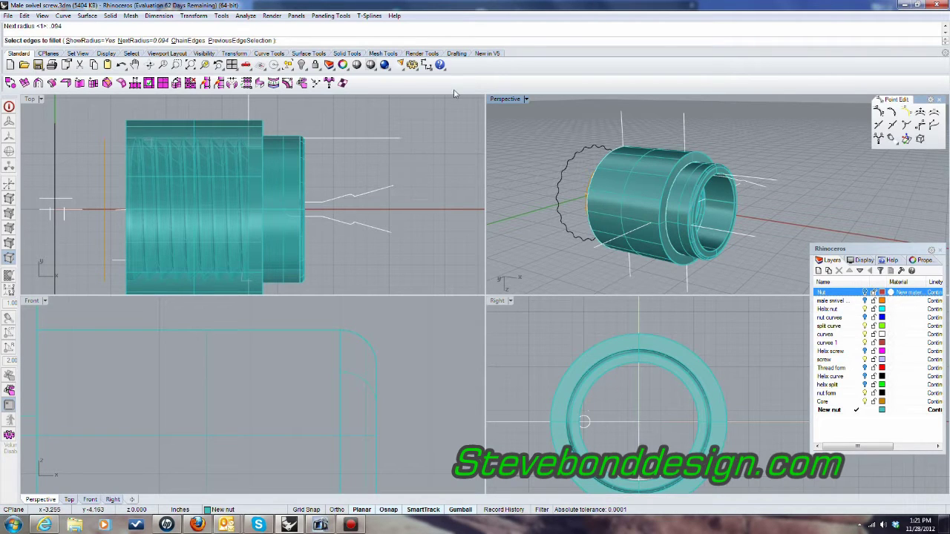
right_drag(718, 173, 681, 159)
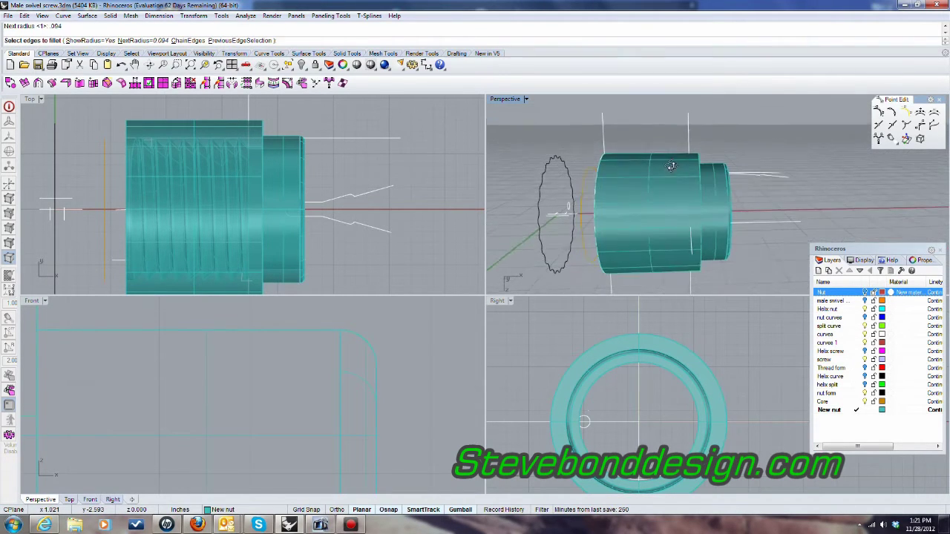
double_click(512, 102)
scroll(538, 226, down, 6)
right_drag(631, 229, 603, 259)
scroll(439, 217, up, 7)
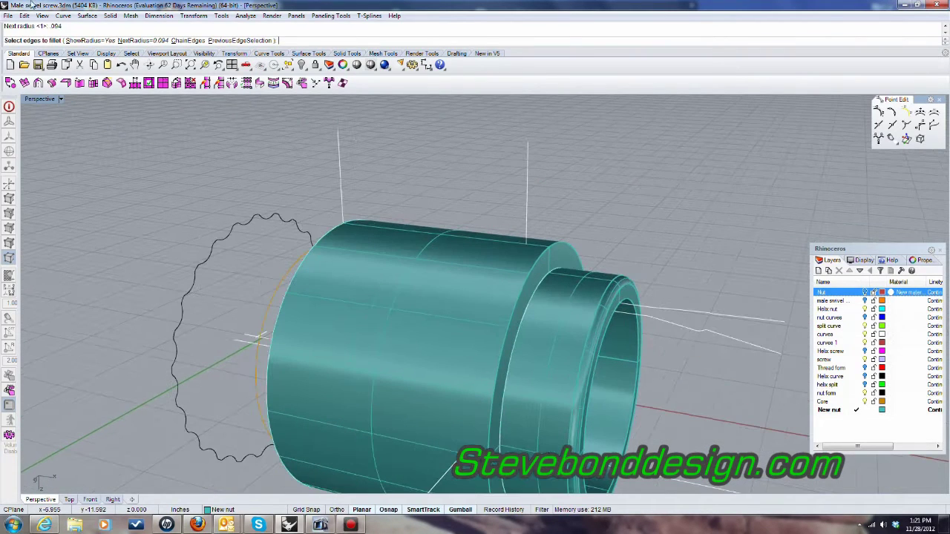
click(529, 272)
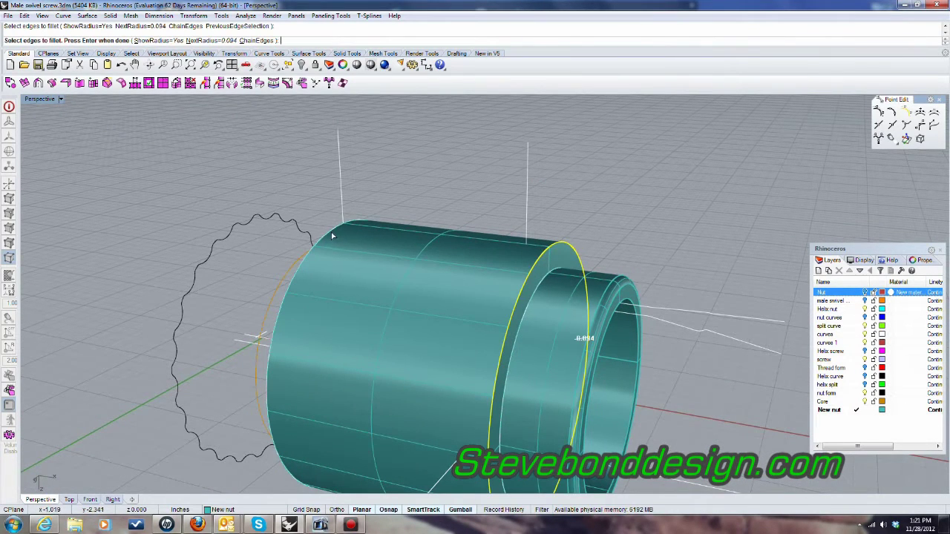
click(329, 234)
key(Return)
key(Return)
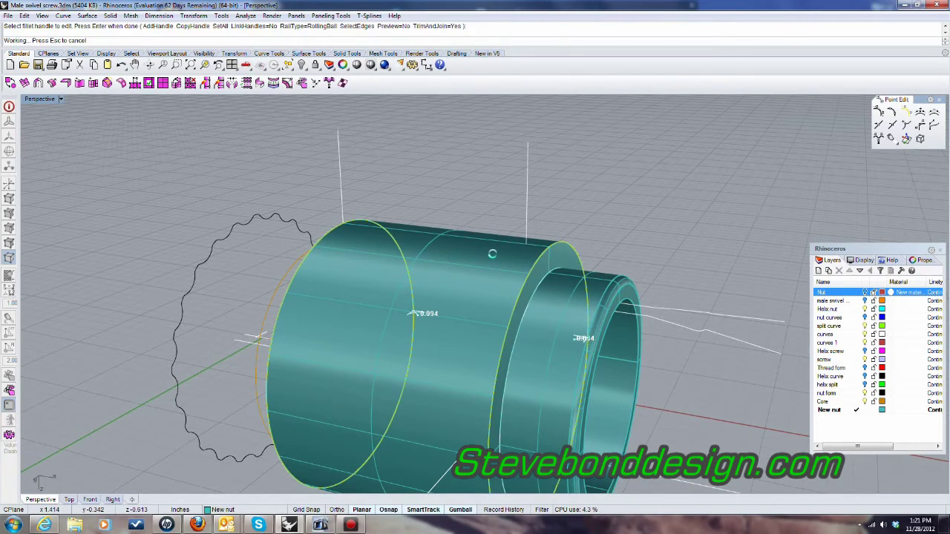
Inspect the filleted nut, return to the four-viewport layout, and briefly show and hide the Helix curve layer to check the threads
scroll(489, 254, down, 6)
right_drag(490, 251, 435, 266)
scroll(475, 270, up, 4)
right_drag(500, 277, 481, 298)
double_click(42, 101)
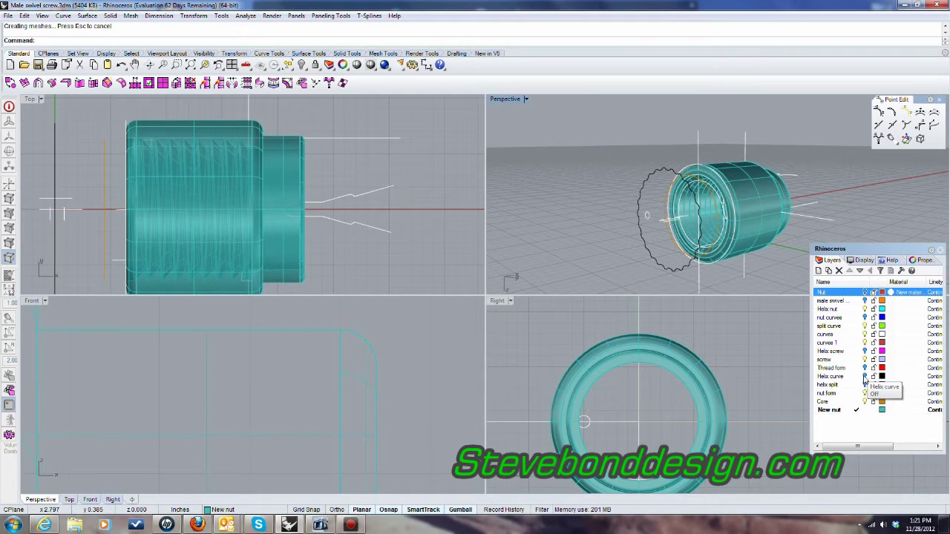
click(865, 377)
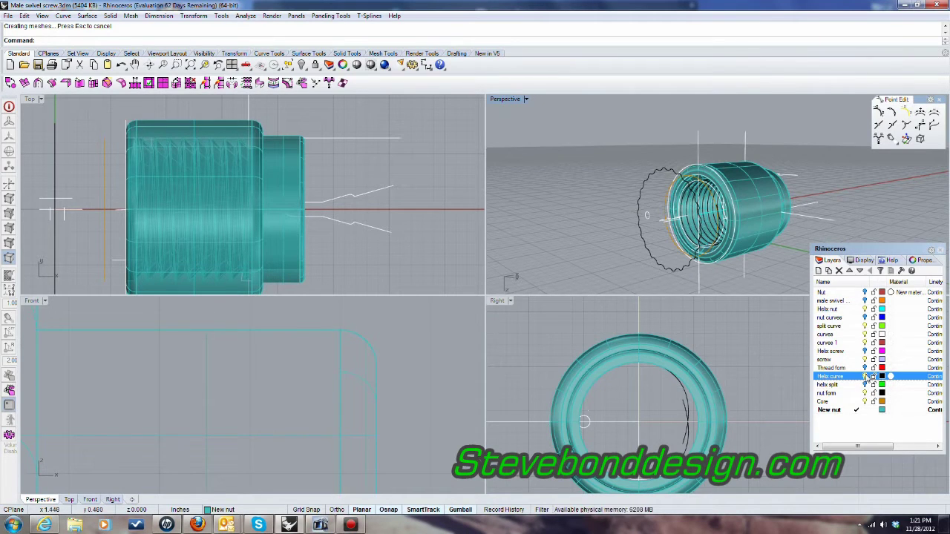
click(865, 376)
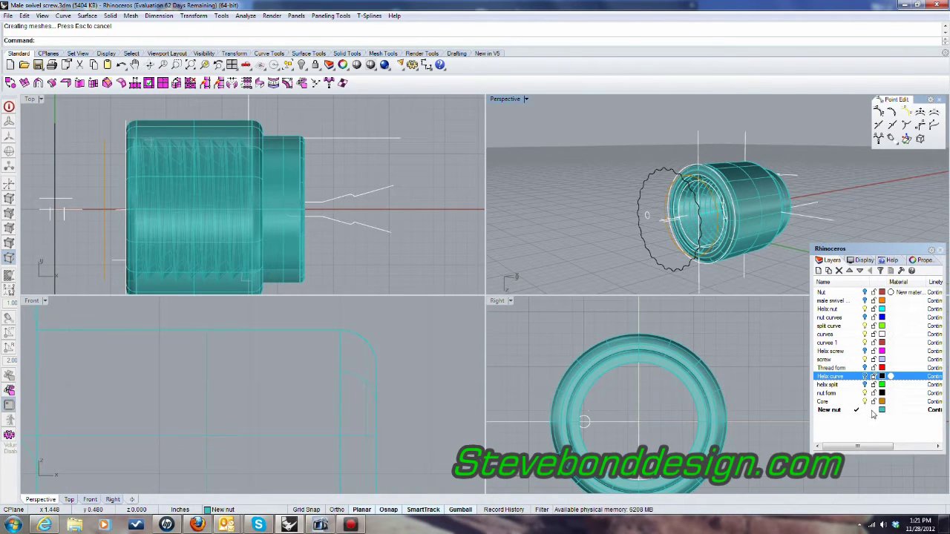
right_drag(745, 214, 770, 211)
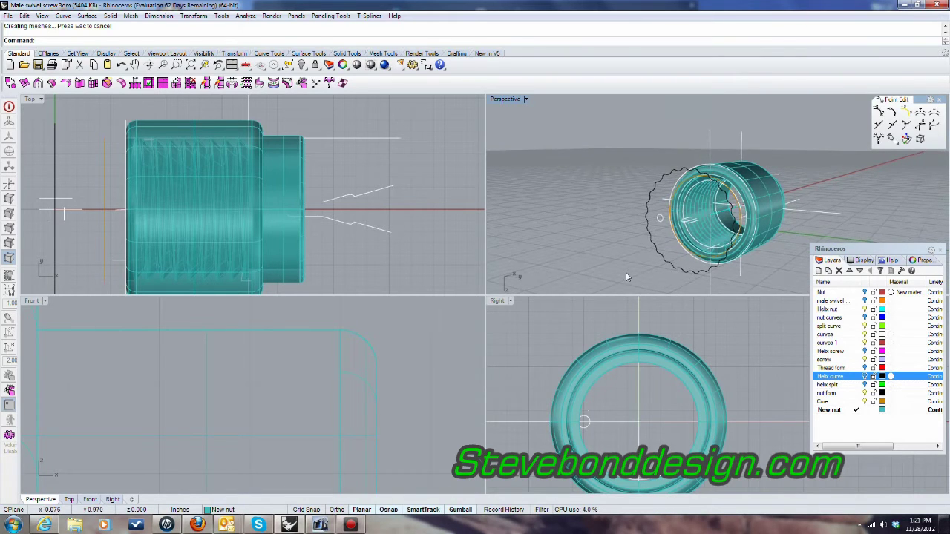
Set the Right viewport to Wireframe display to reveal the scalloped profile curve over the new nut
scroll(574, 172, down, 4)
right_drag(576, 172, 654, 160)
scroll(684, 441, down, 9)
right_drag(684, 441, 668, 438)
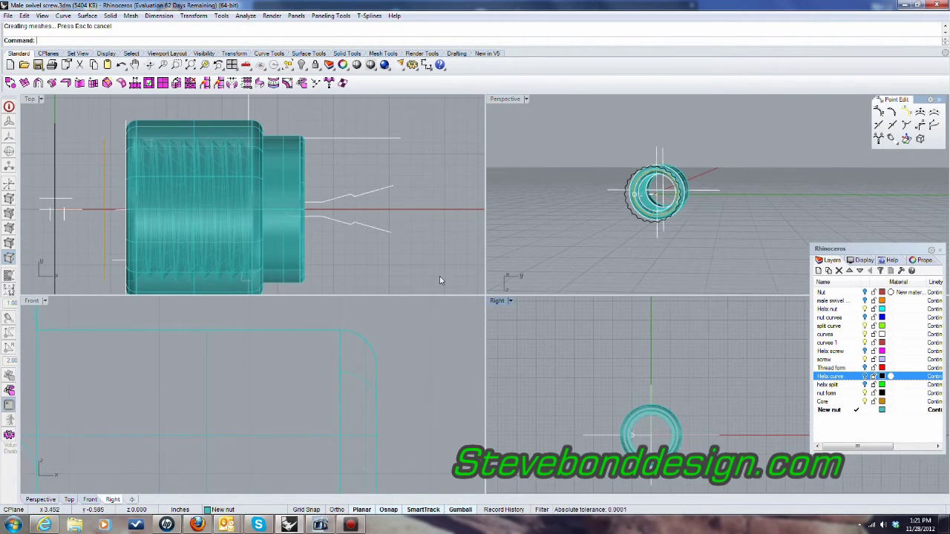
click(509, 302)
click(553, 154)
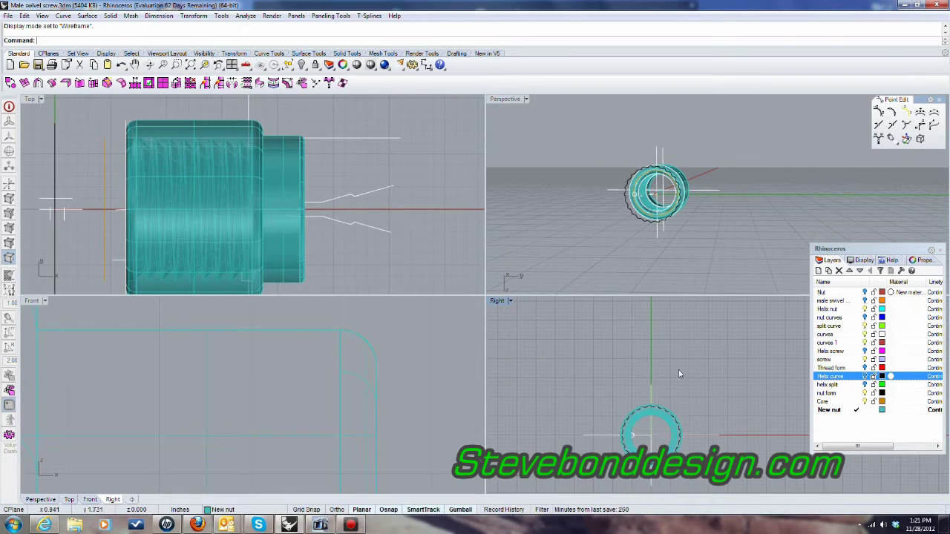
scroll(661, 339, up, 5)
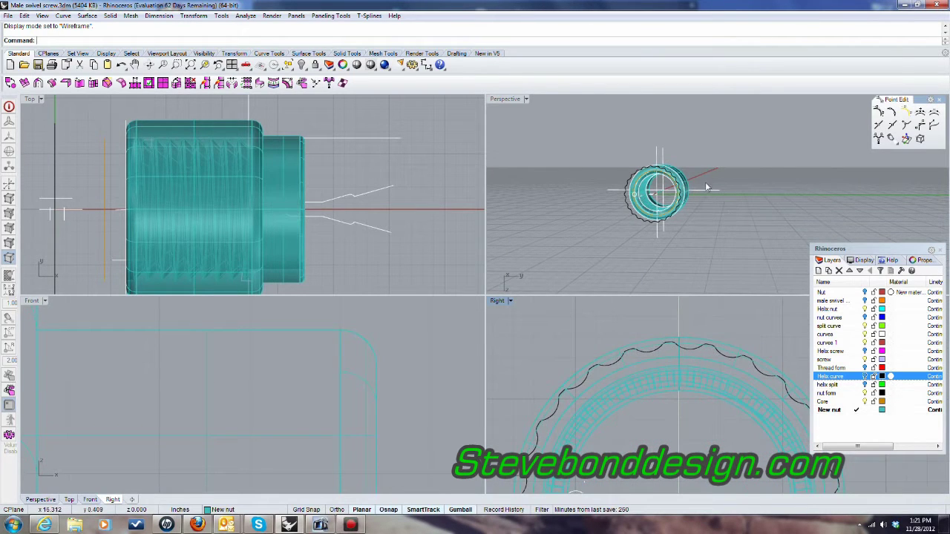
Examine the scalloped profile curve in relation to the nut's outer surface in the Perspective and Right views
right_drag(712, 187, 648, 190)
scroll(649, 190, down, 6)
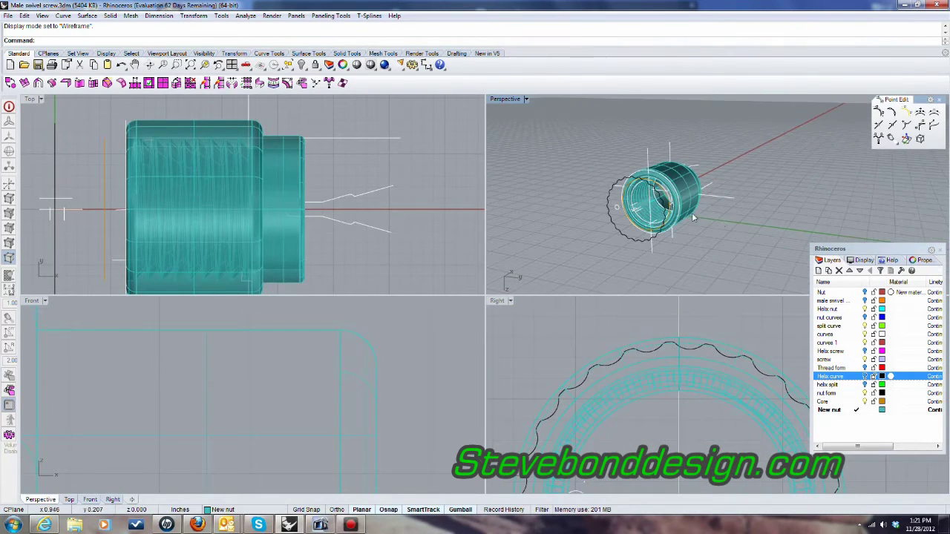
right_drag(692, 212, 749, 241)
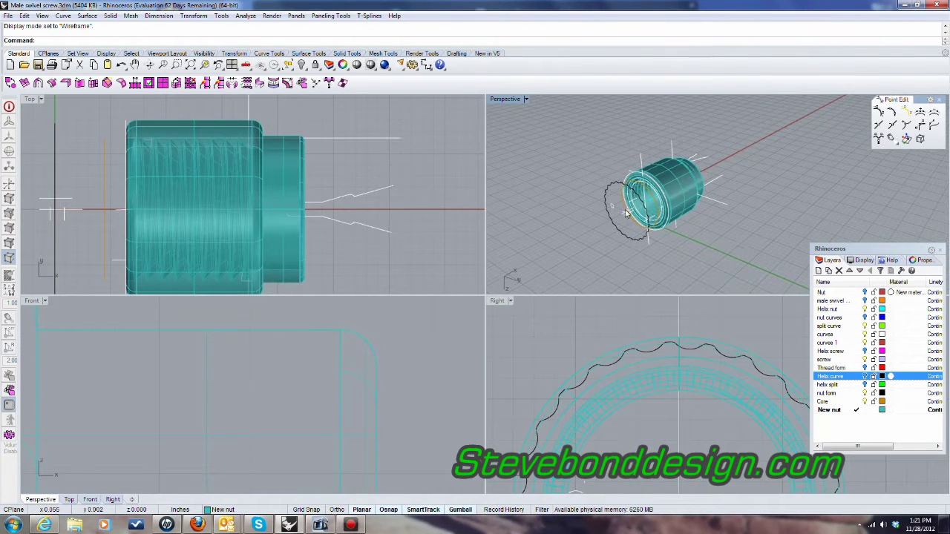
scroll(622, 210, up, 3)
scroll(683, 234, down, 3)
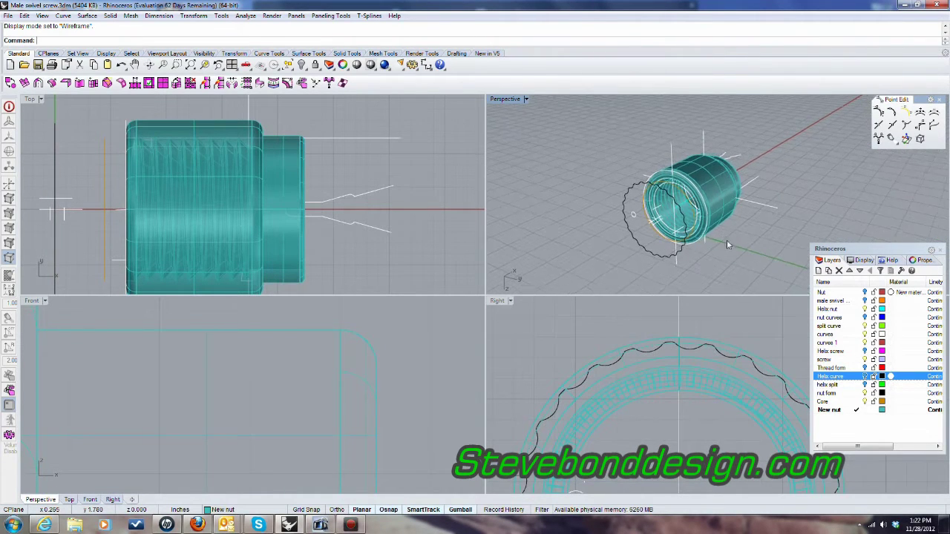
scroll(658, 354, down, 5)
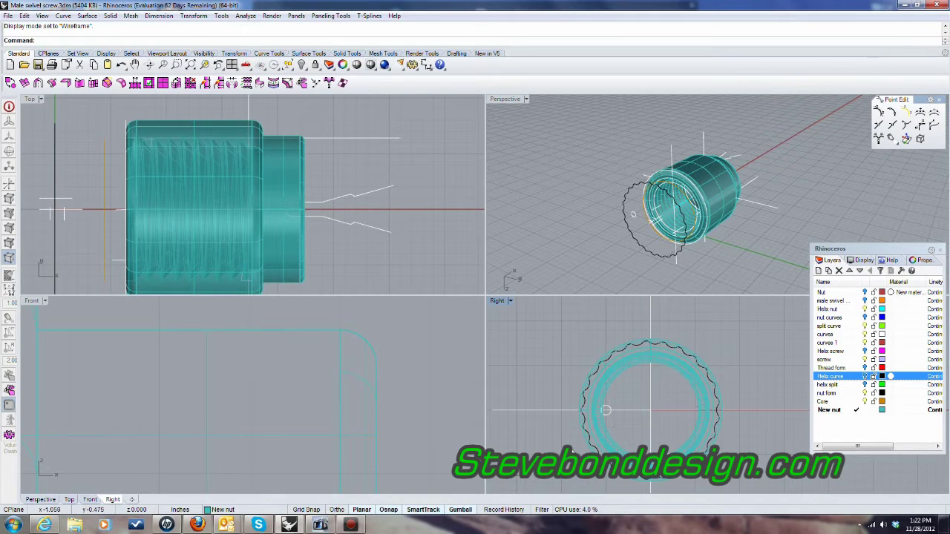
scroll(617, 355, up, 4)
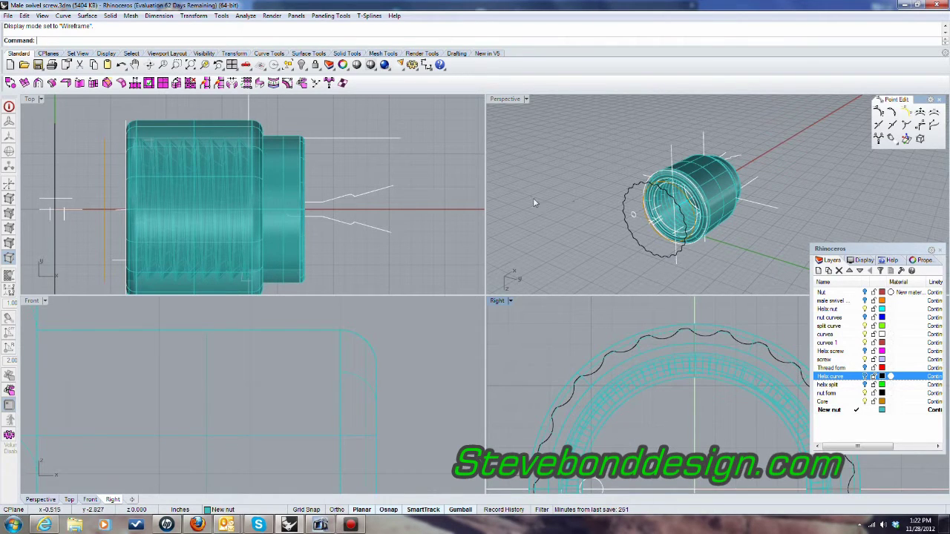
Make curves 1 the current layer and create a solid cylinder centered on the nut's axis, larger and longer than the nut
click(110, 16)
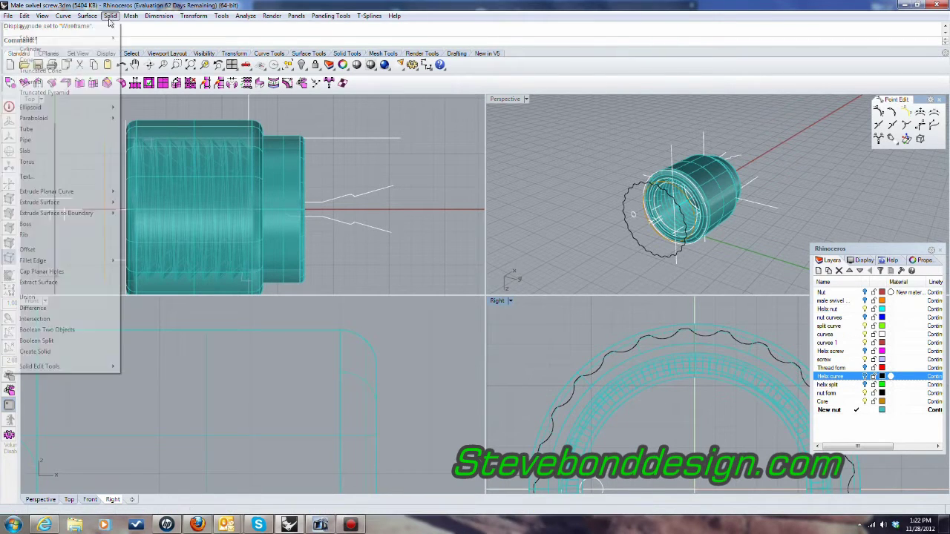
click(31, 49)
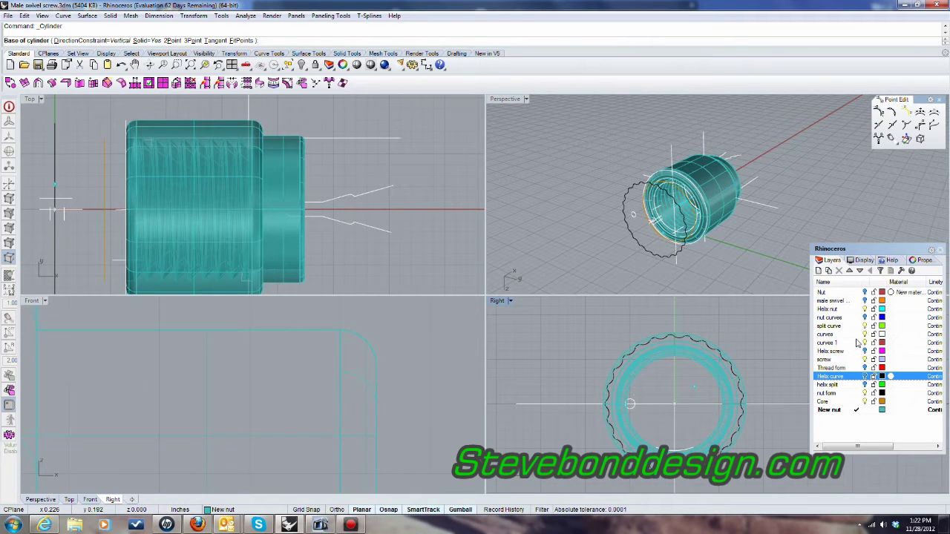
click(857, 343)
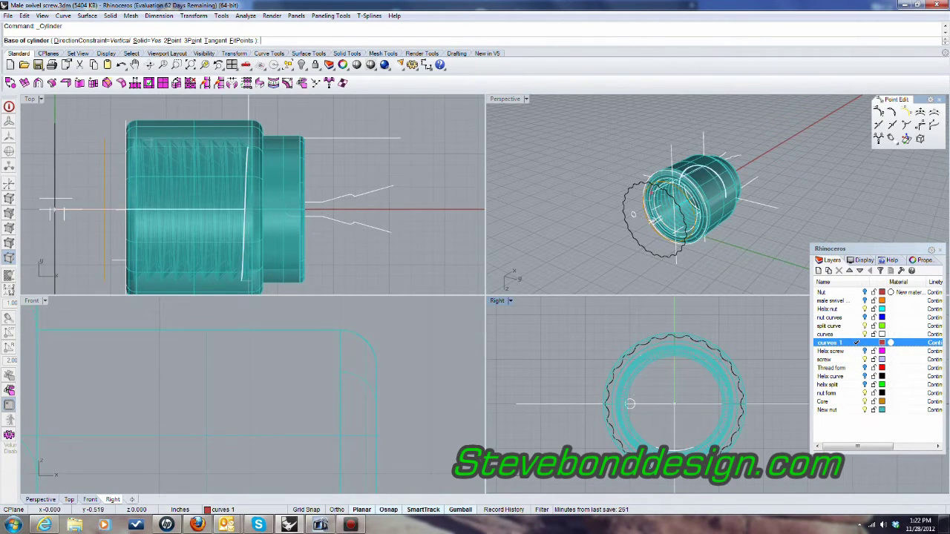
click(674, 404)
click(754, 341)
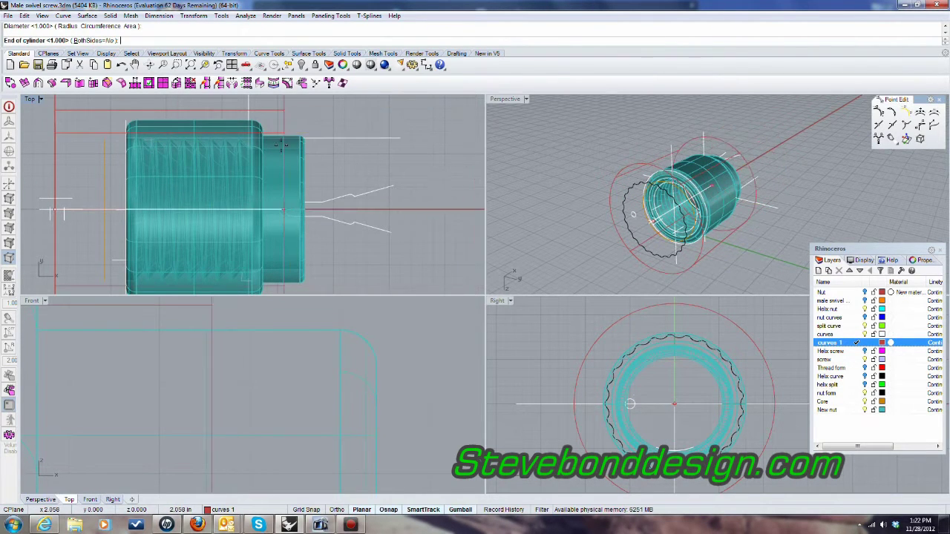
click(394, 159)
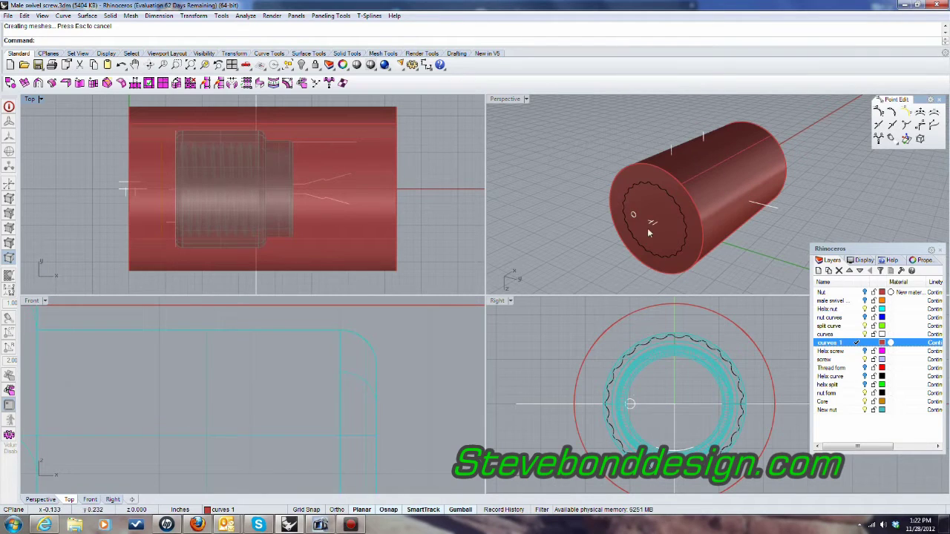
Extrude the scalloped curve straight as a solid on both sides, reaching past both ends of the large cylinder
click(110, 16)
mouse_move(46, 193)
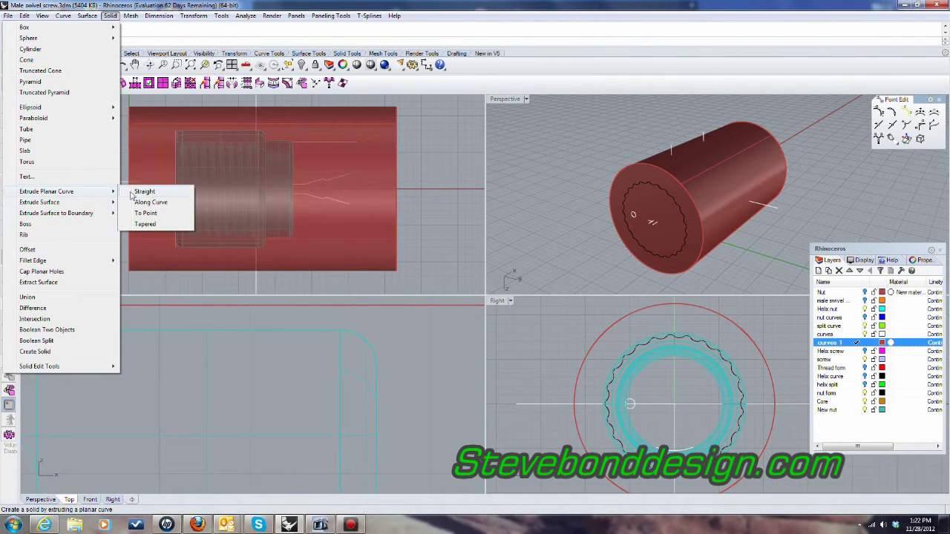
click(143, 192)
scroll(645, 351, up, 5)
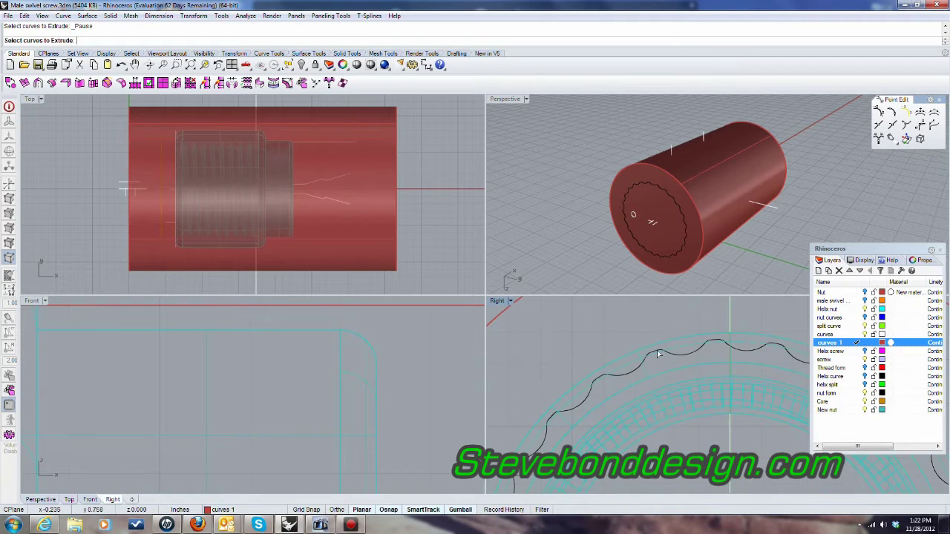
click(633, 374)
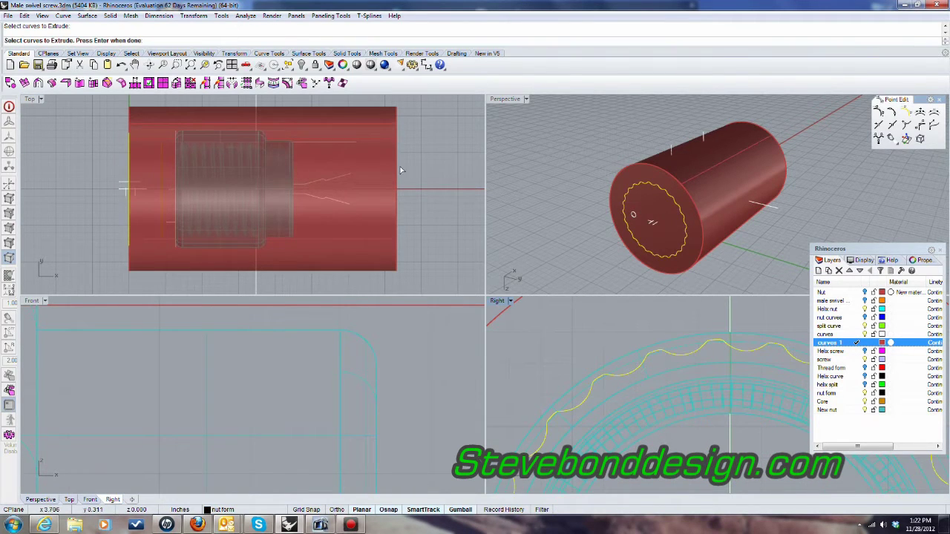
scroll(401, 170, down, 3)
key(Return)
click(446, 159)
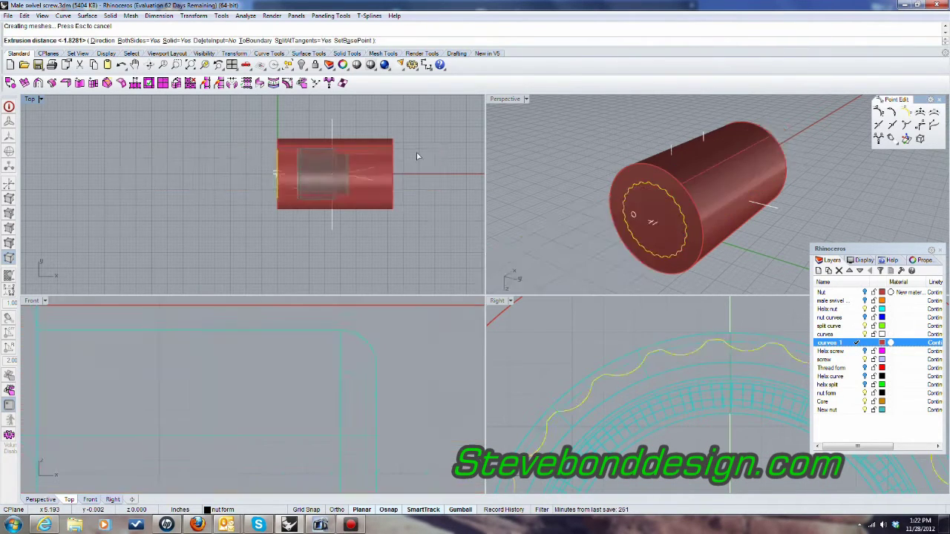
Subtract the scalloped extrusion from the large cylinder with Boolean Difference, then delete the extrusion to leave a fluted sleeve
click(109, 15)
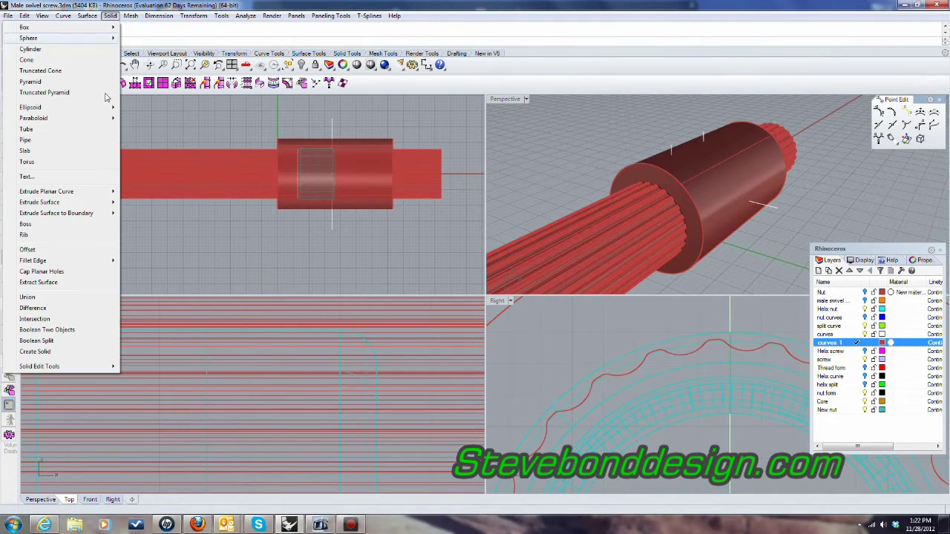
click(32, 309)
click(391, 144)
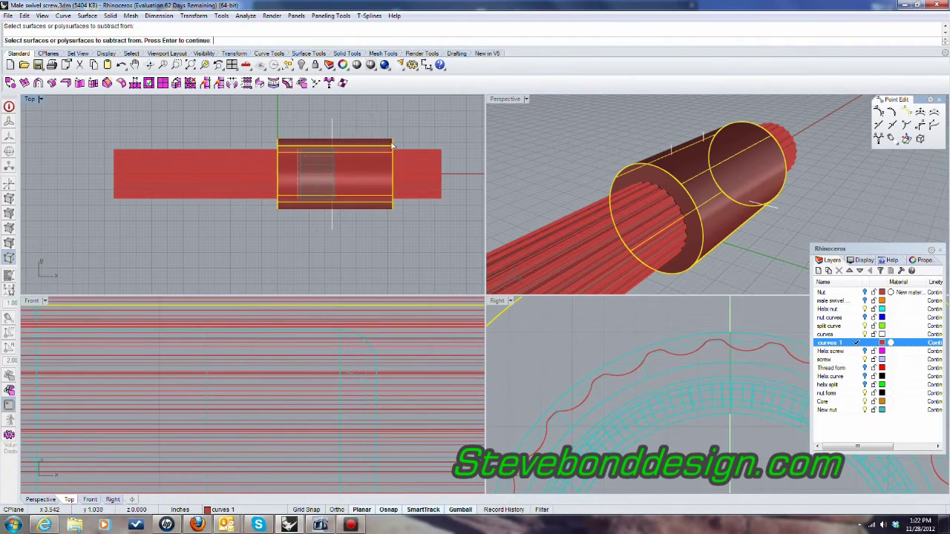
key(Return)
click(435, 156)
key(Return)
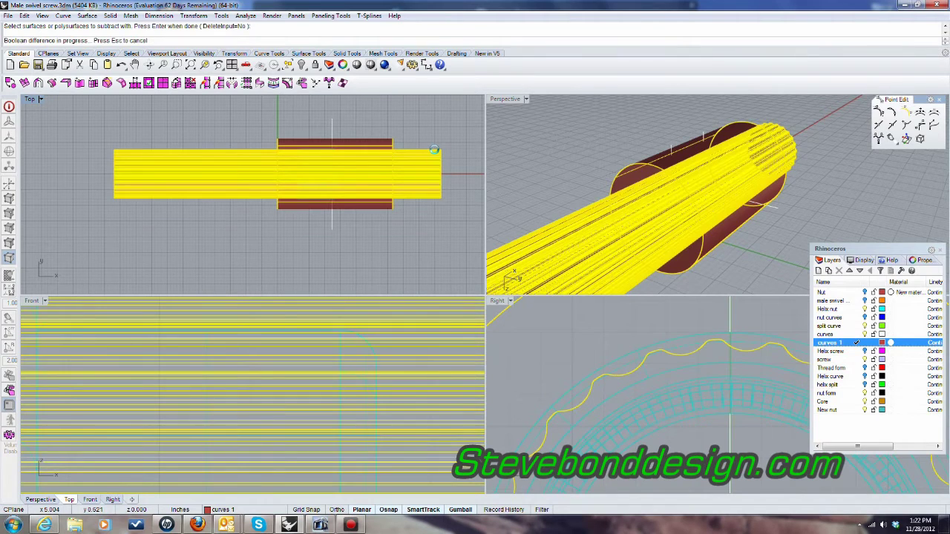
key(Delete)
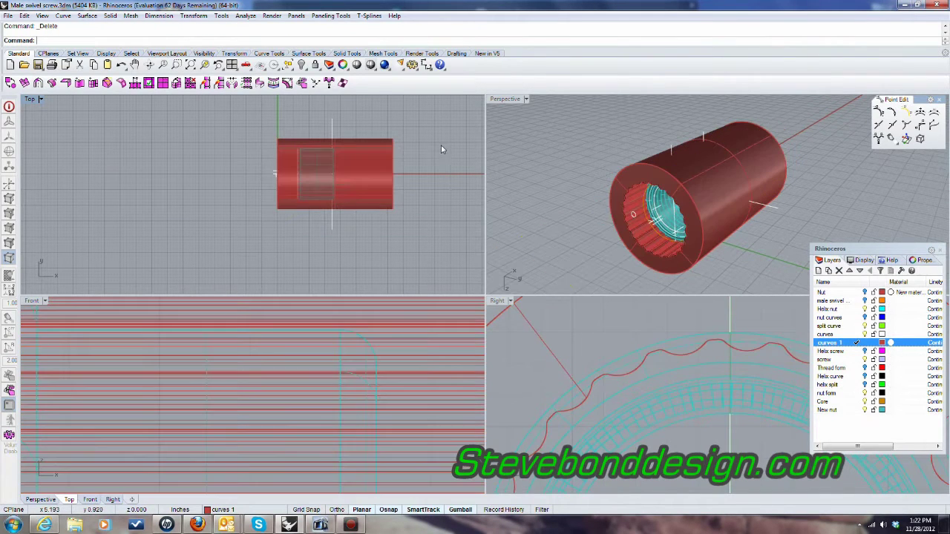
Subtract the fluted sleeve from the new nut with Boolean Difference and DeleteInput=Yes, cutting grip flutes into its outer body
right_drag(705, 230, 665, 238)
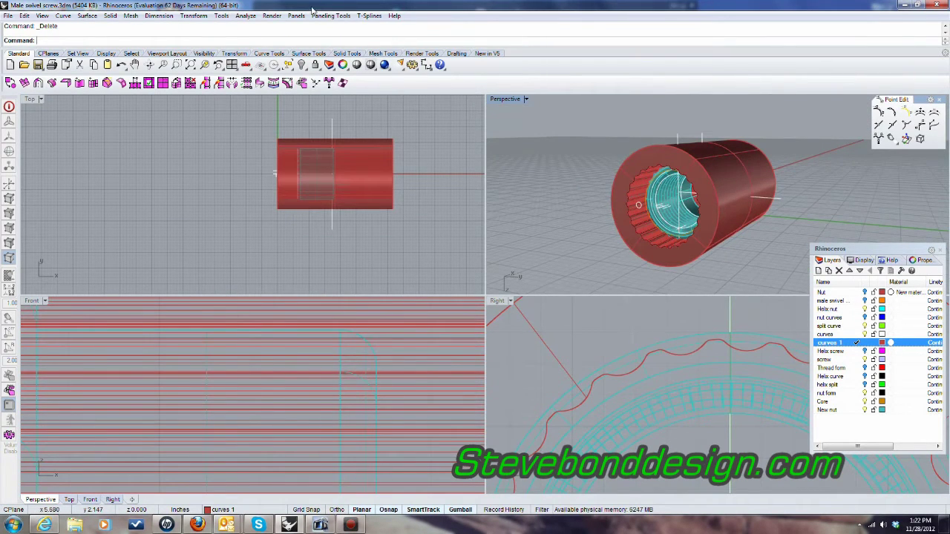
click(111, 16)
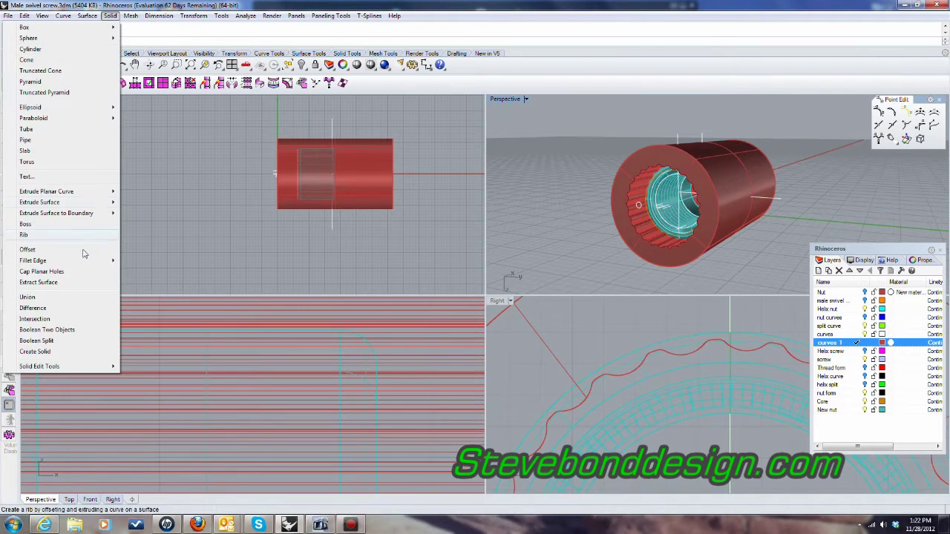
click(64, 306)
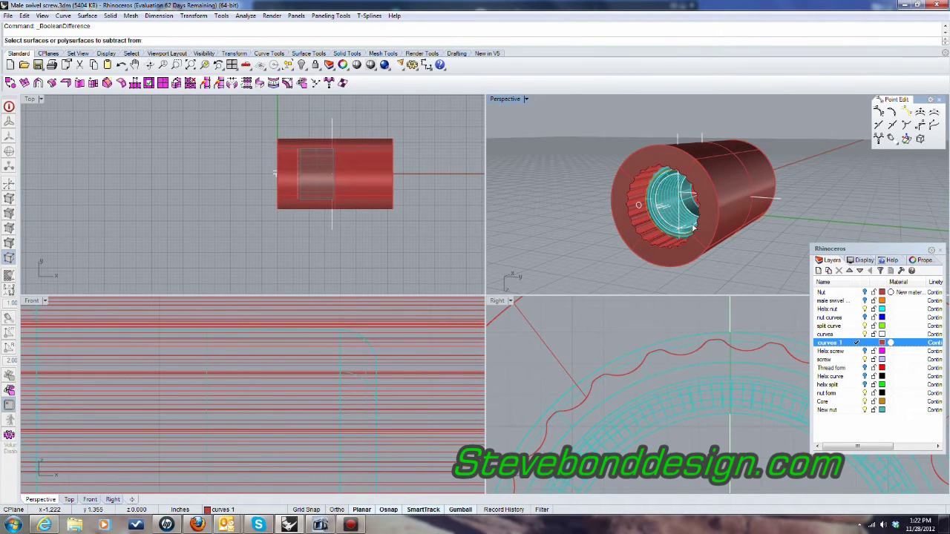
click(651, 422)
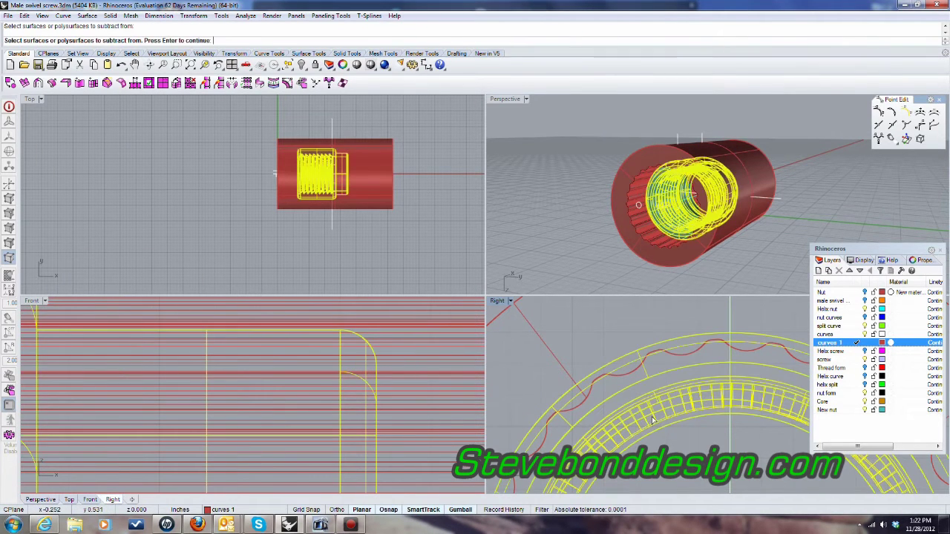
click(623, 185)
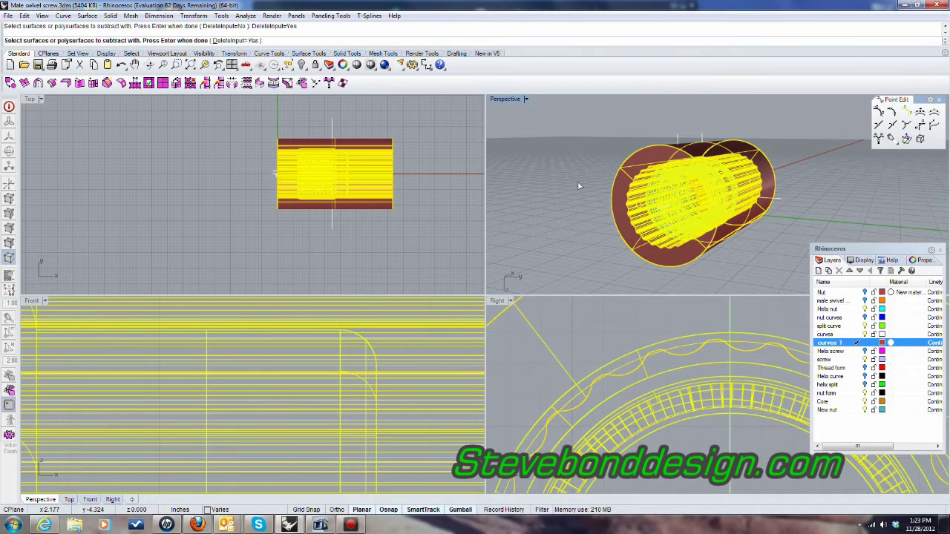
right_drag(591, 161, 584, 158)
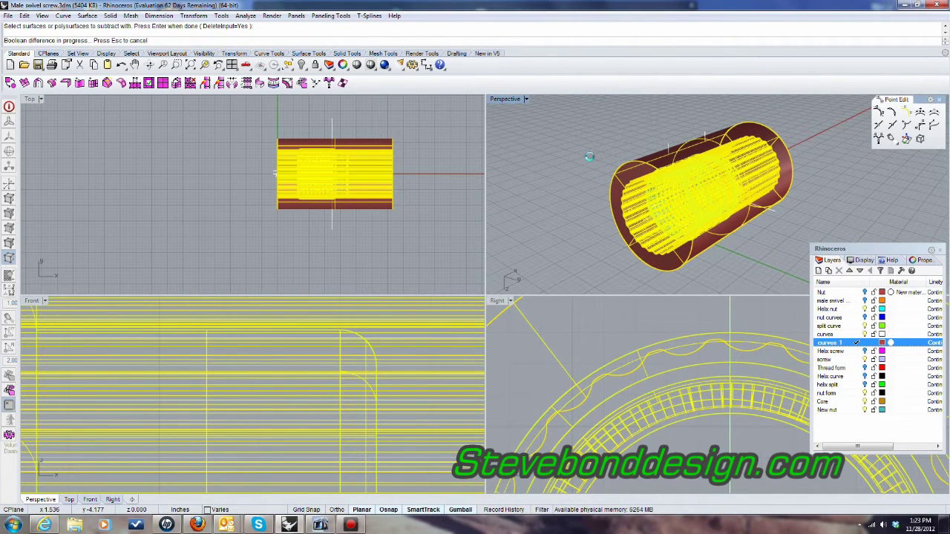
right_drag(589, 157, 648, 143)
Maximize the Perspective view in Rendered display and examine the nut's flutes and internal threads from several angles
click(517, 100)
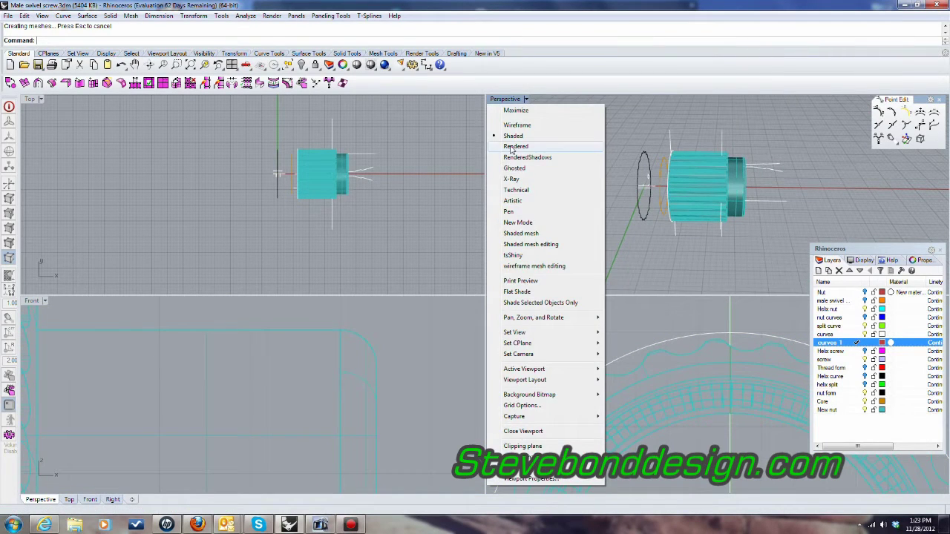
click(512, 148)
double_click(517, 101)
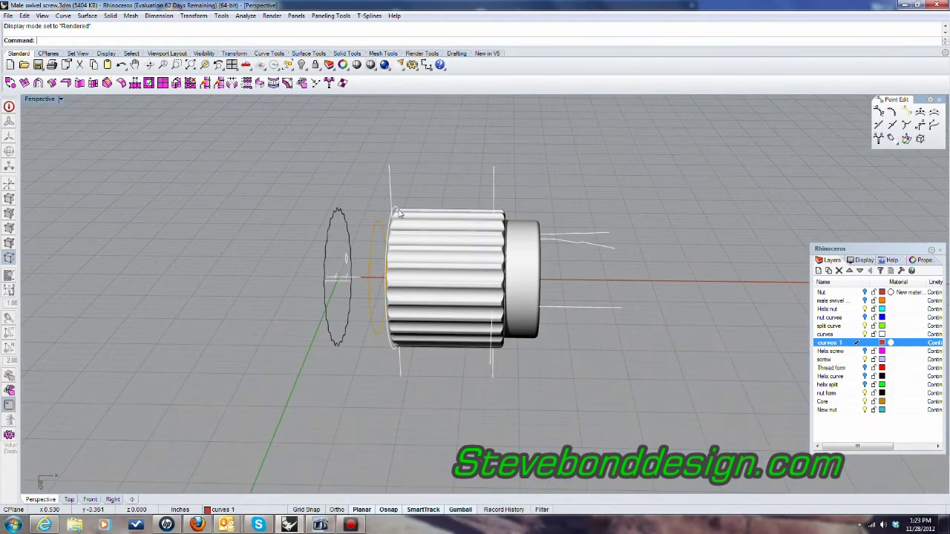
scroll(402, 214, down, 5)
right_drag(427, 249, 400, 303)
scroll(446, 271, up, 4)
right_drag(445, 273, 311, 145)
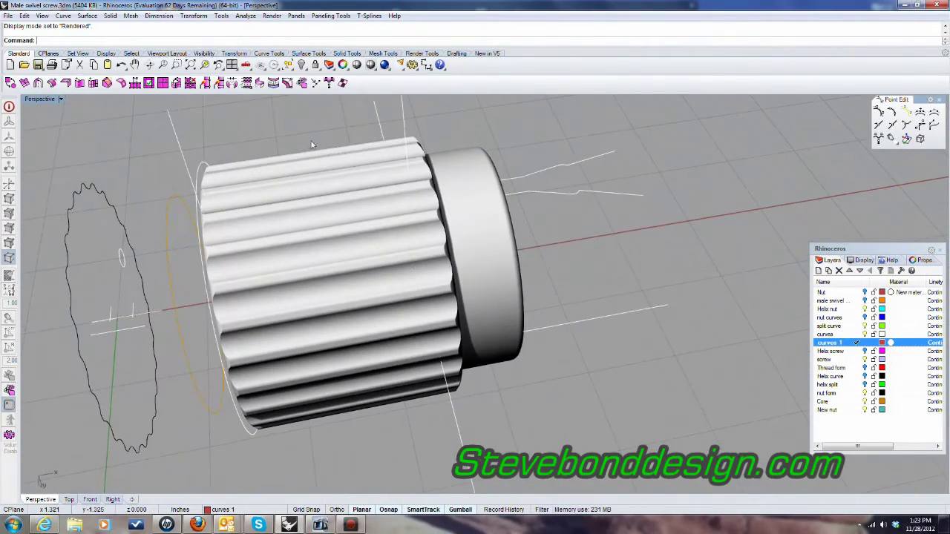
scroll(581, 255, down, 7)
right_drag(438, 229, 416, 238)
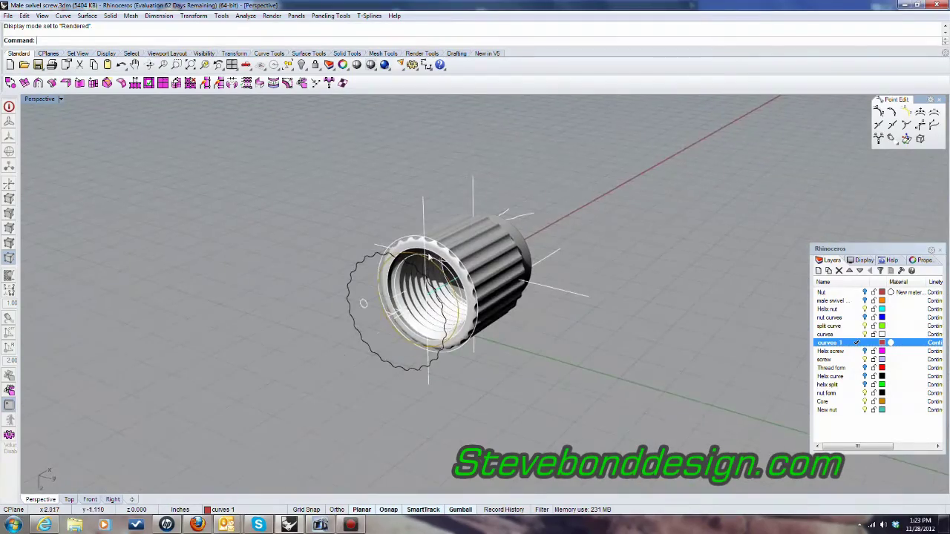
scroll(493, 256, up, 8)
mouse_move(494, 259)
right_down()
mouse_move(375, 230)
mouse_move(590, 279)
right_up()
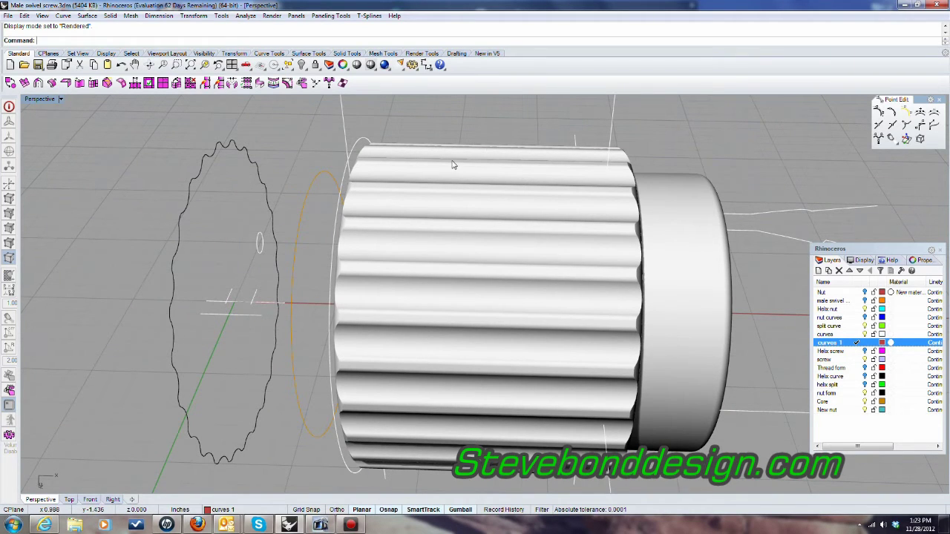
Return the Perspective view to Shaded display, show the male swivel layer around the nut, and make split curve the current layer
click(41, 99)
click(48, 137)
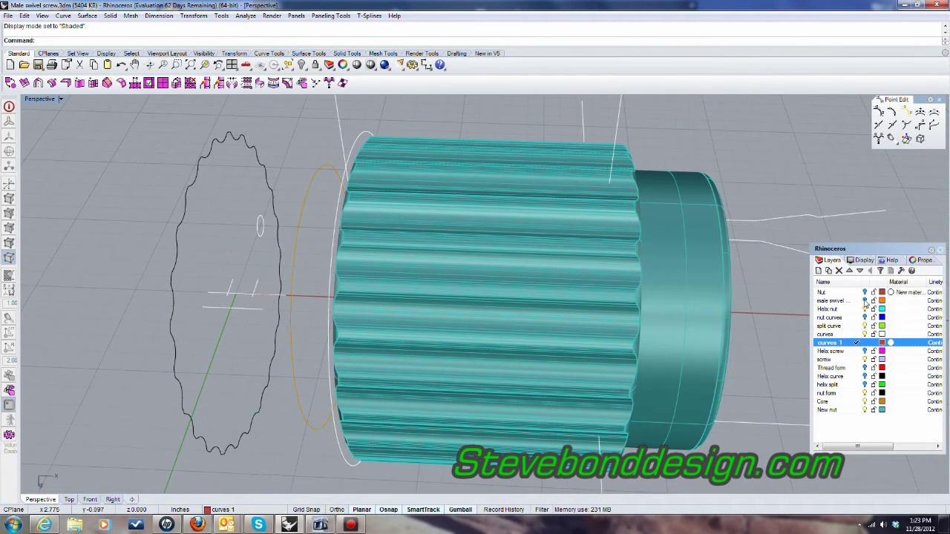
click(865, 300)
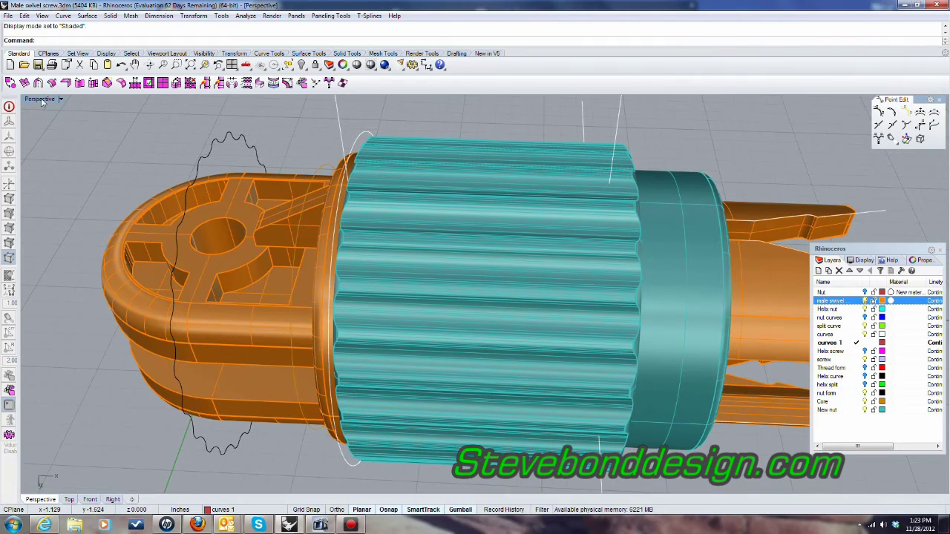
scroll(423, 228, down, 9)
right_drag(423, 228, 380, 235)
click(855, 327)
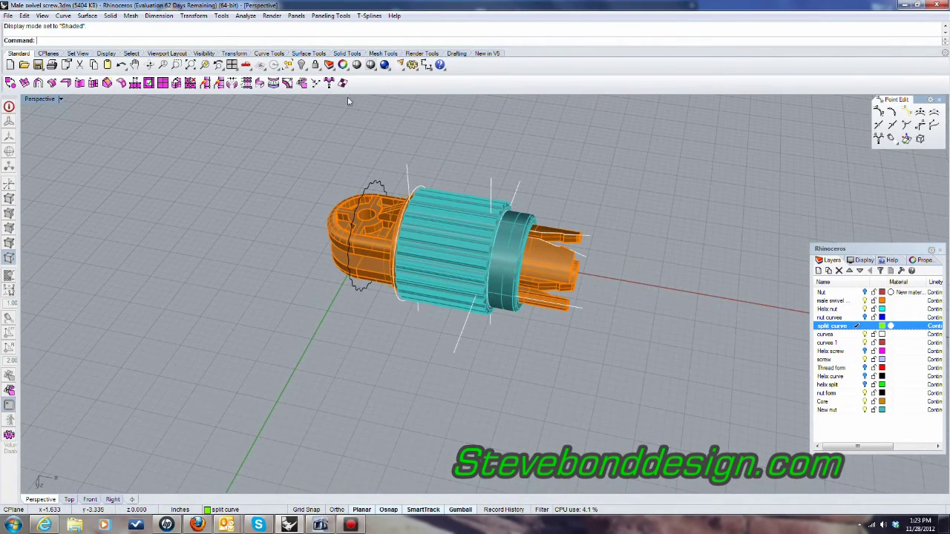
Add a clipping plane through the assembly's centre with a rectangle enclosing the nut and male swivel, to show them in section
right_drag(351, 107, 299, 115)
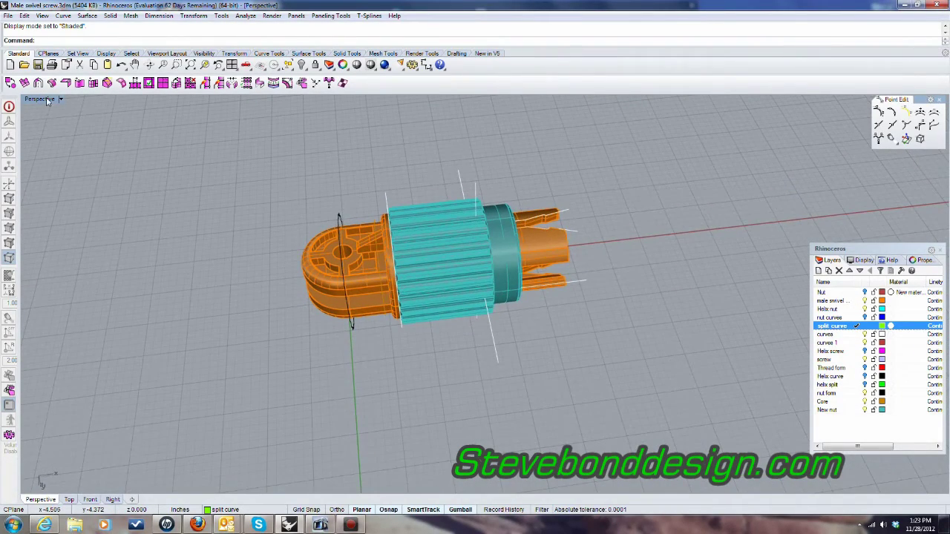
right_drag(325, 189, 356, 238)
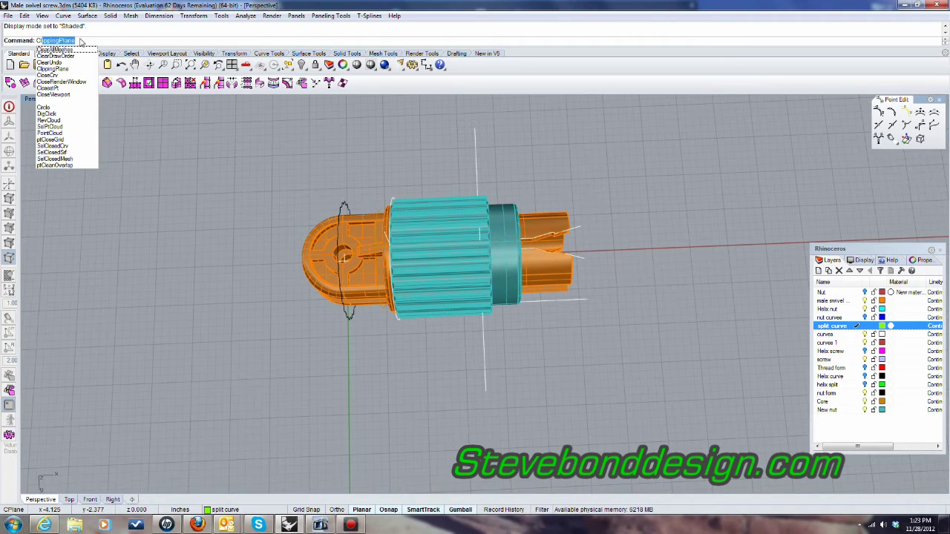
key(Return)
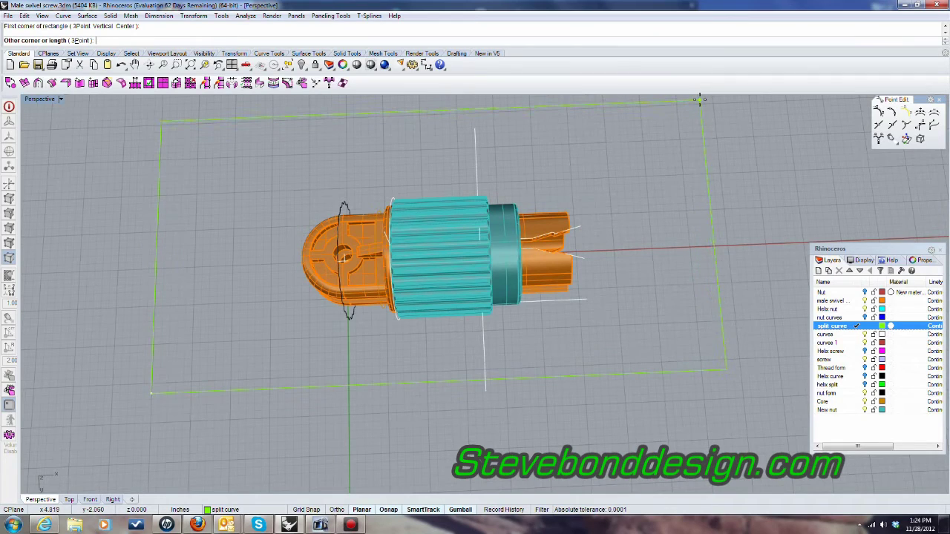
Examine the sectioned assembly up close, checking thread engagement and clearance between the nut and screw on both sides
right_drag(674, 232, 493, 332)
scroll(468, 363, up, 3)
scroll(467, 364, up, 5)
right_drag(467, 364, 629, 298)
scroll(468, 338, down, 7)
scroll(395, 408, up, 10)
scroll(442, 398, down, 5)
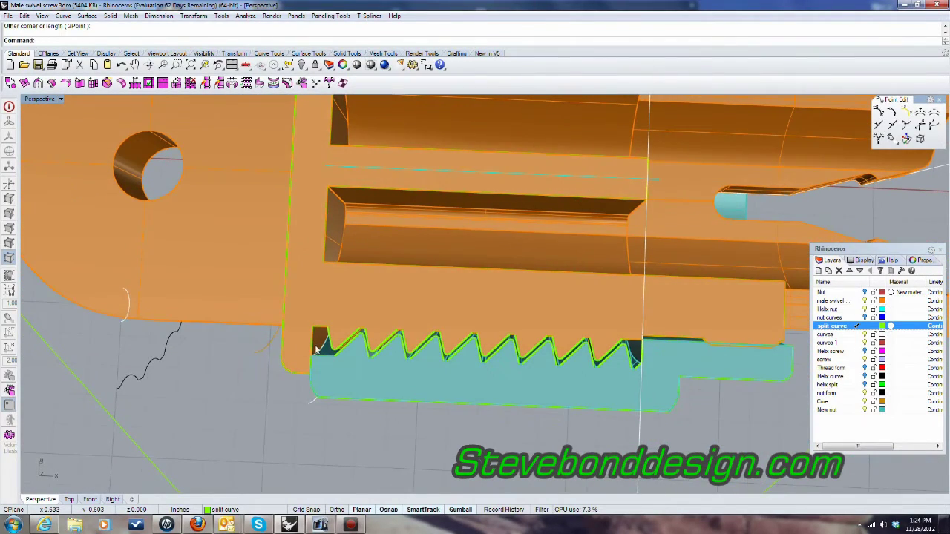
scroll(372, 446, down, 8)
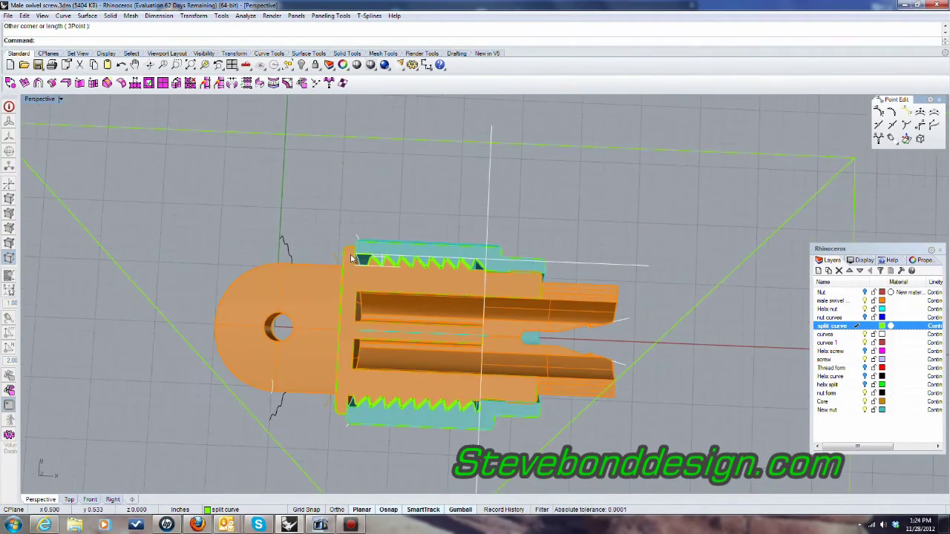
scroll(356, 254, up, 10)
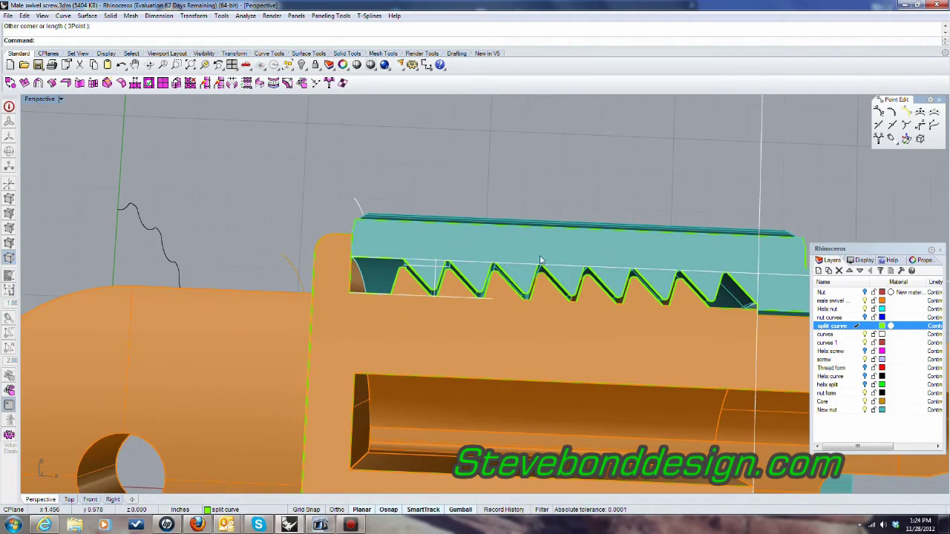
scroll(409, 276, down, 4)
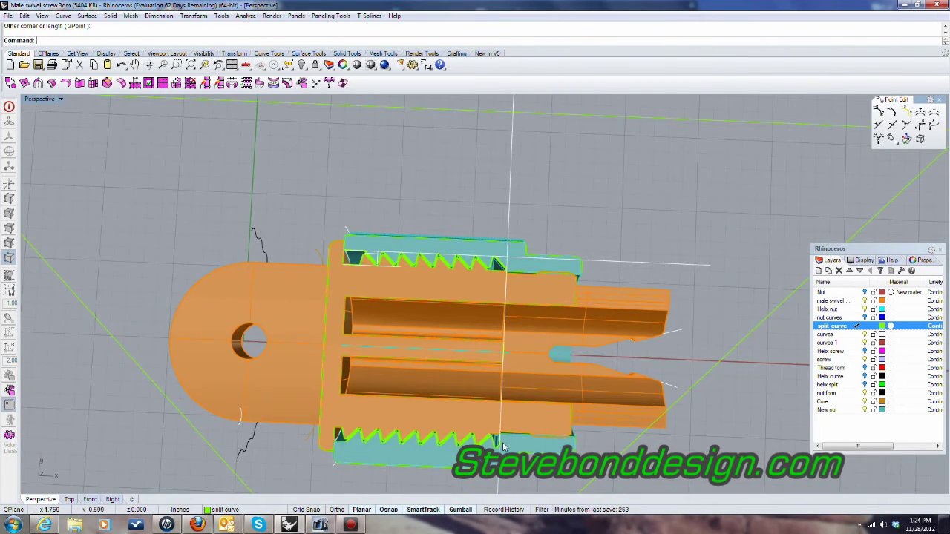
scroll(503, 446, up, 6)
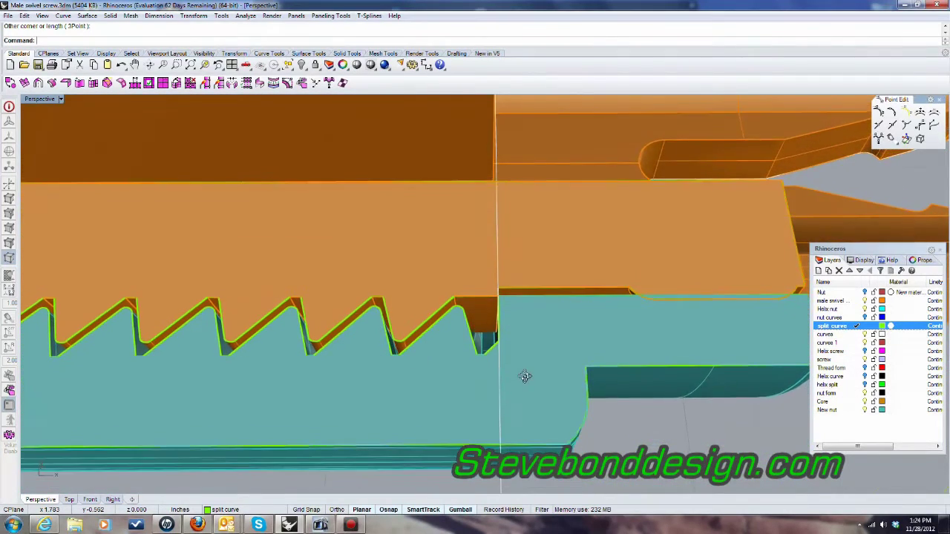
scroll(525, 376, down, 8)
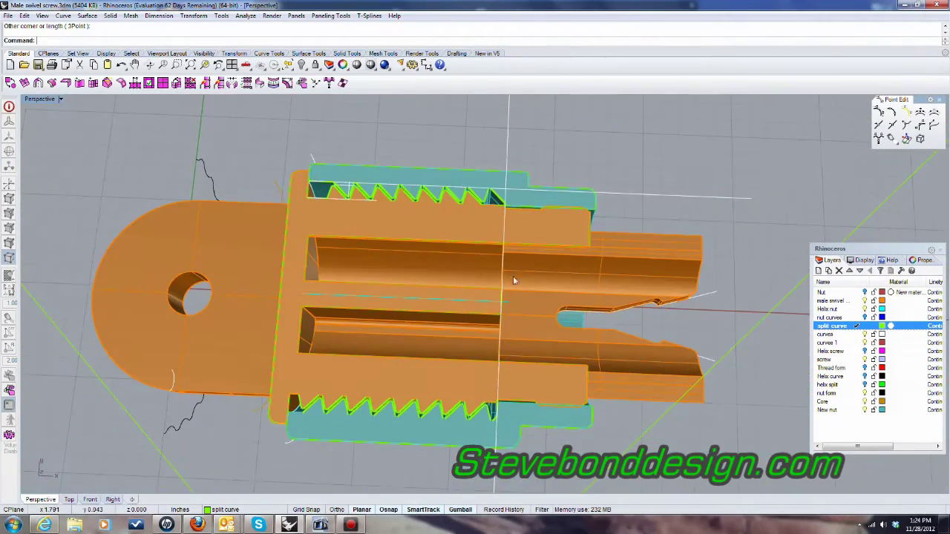
right_drag(514, 281, 491, 215)
scroll(490, 245, up, 8)
scroll(483, 201, down, 8)
scroll(487, 214, down, 6)
scroll(500, 218, up, 8)
scroll(537, 235, down, 6)
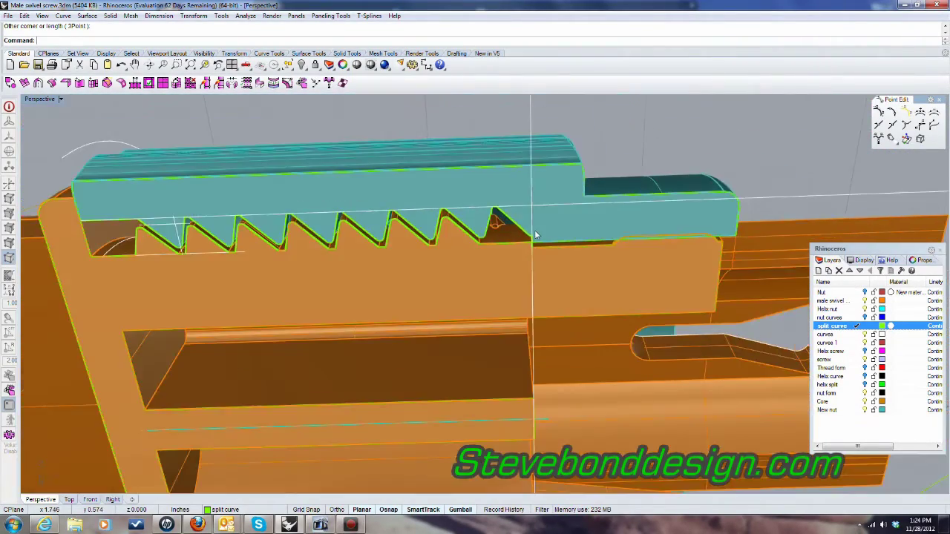
right_drag(539, 235, 557, 167)
scroll(528, 191, down, 5)
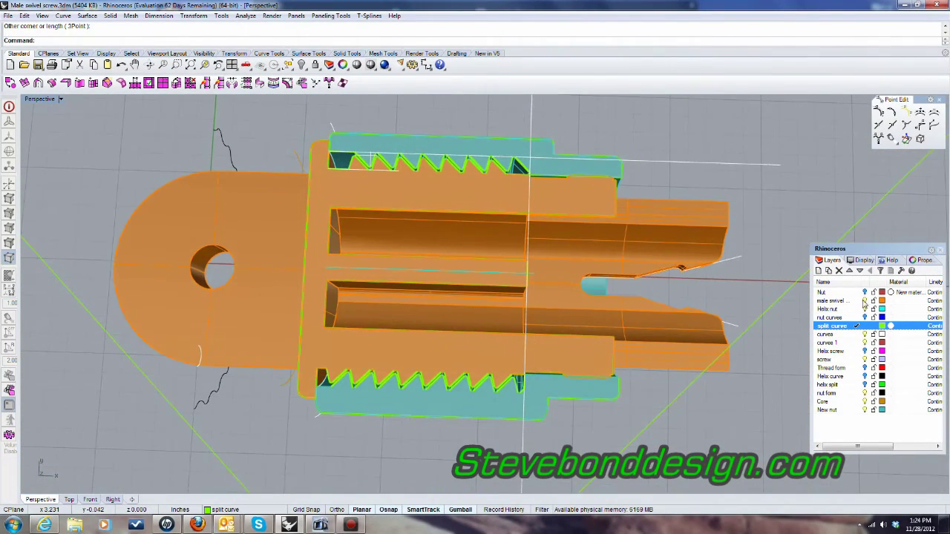
Show the original Nut layer, compare its sectioned profile with the new nut's, and hide the layer again
click(850, 292)
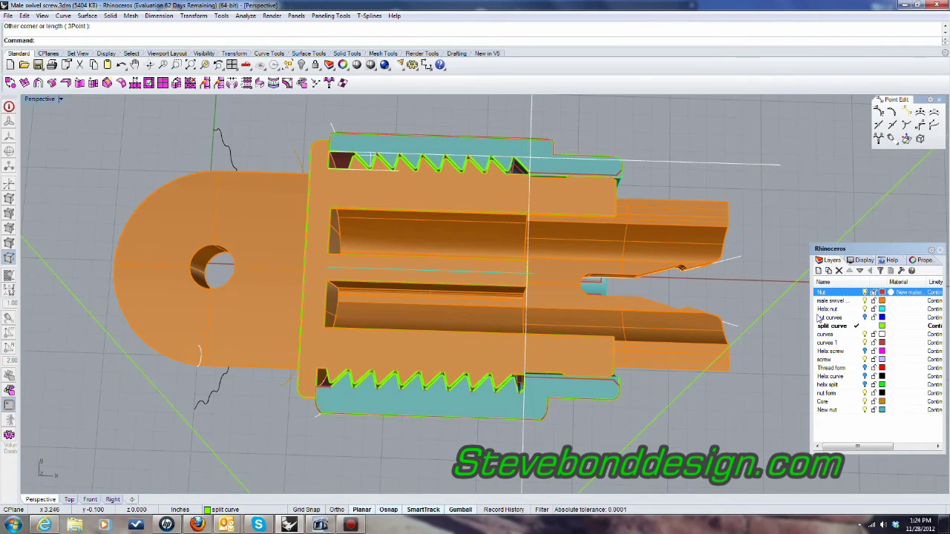
scroll(482, 369, up, 5)
scroll(553, 190, down, 6)
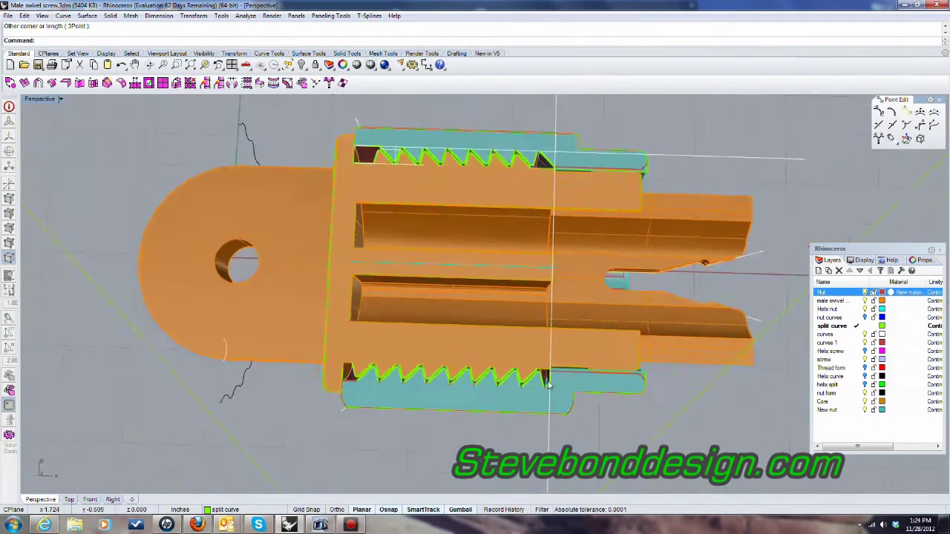
scroll(553, 190, up, 1)
scroll(553, 190, up, 3)
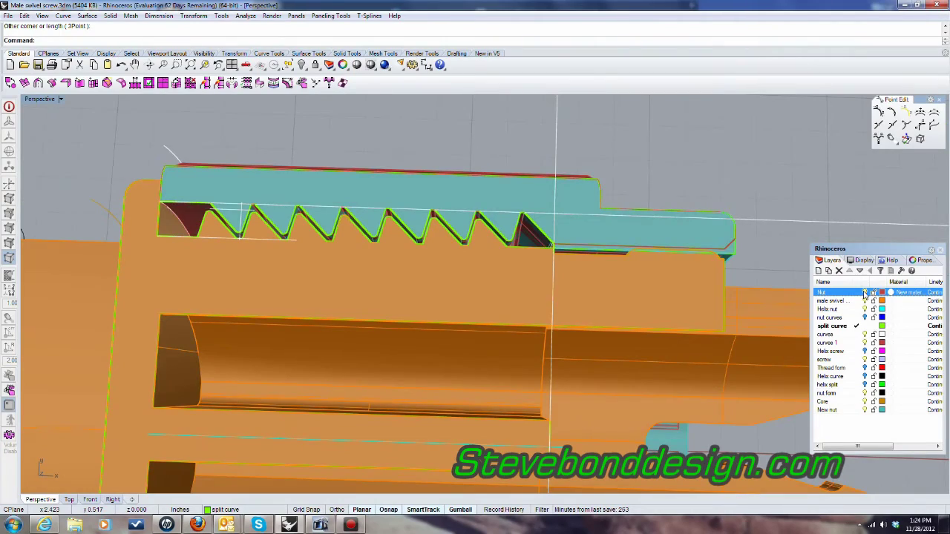
click(865, 293)
Inspect the new nut's section around the male swivel from several angles, checking the thread fit along its full length
right_drag(459, 161, 444, 161)
scroll(494, 171, down, 7)
right_drag(549, 228, 620, 206)
scroll(429, 379, up, 5)
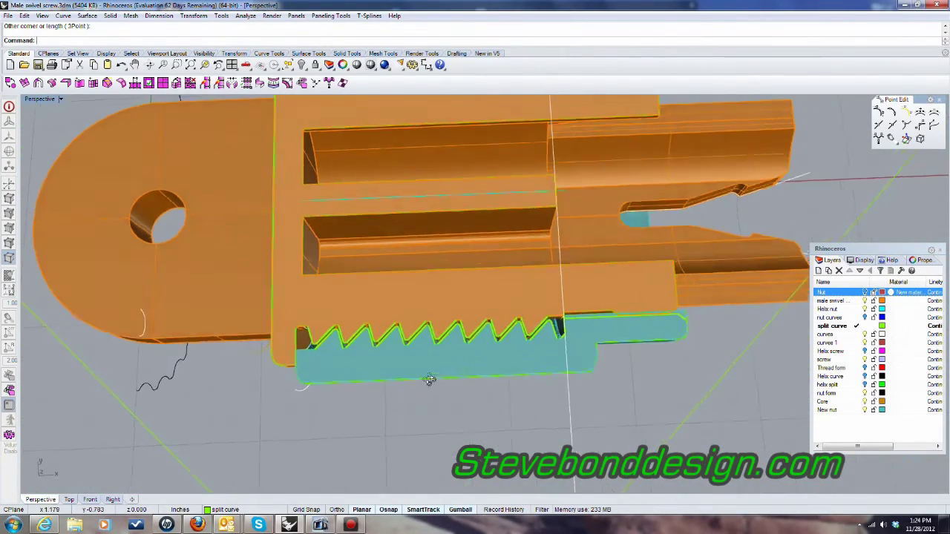
scroll(429, 380, down, 5)
right_drag(421, 421, 528, 378)
scroll(432, 381, up, 5)
scroll(479, 409, down, 5)
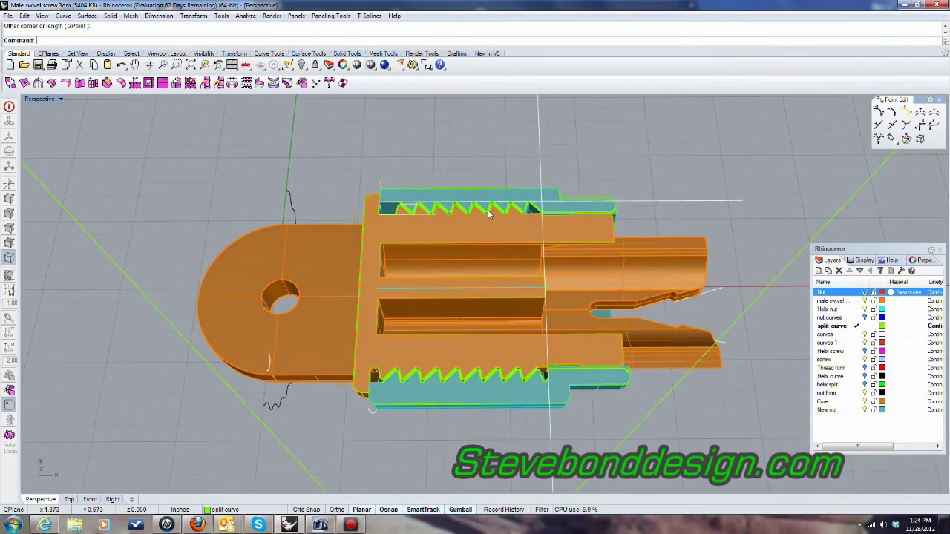
scroll(489, 215, down, 3)
right_drag(488, 217, 489, 274)
scroll(491, 315, up, 2)
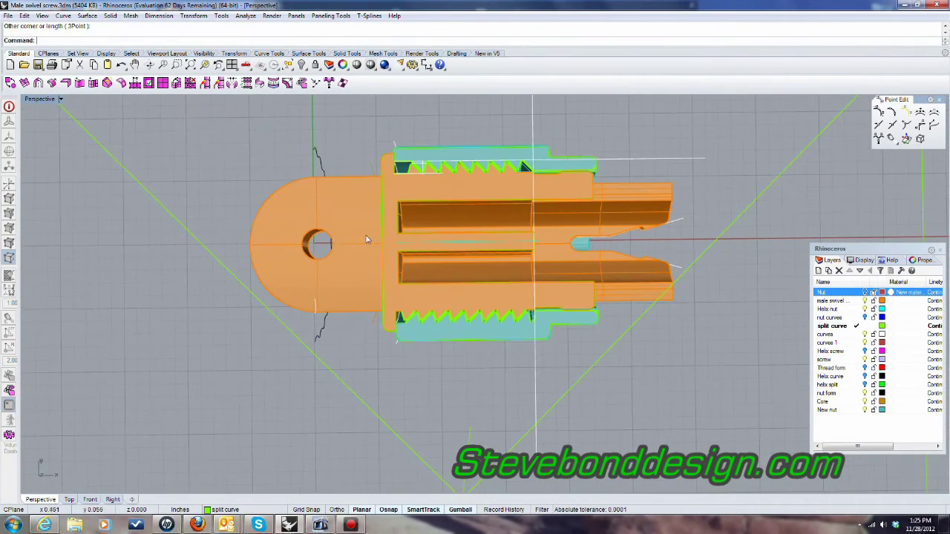